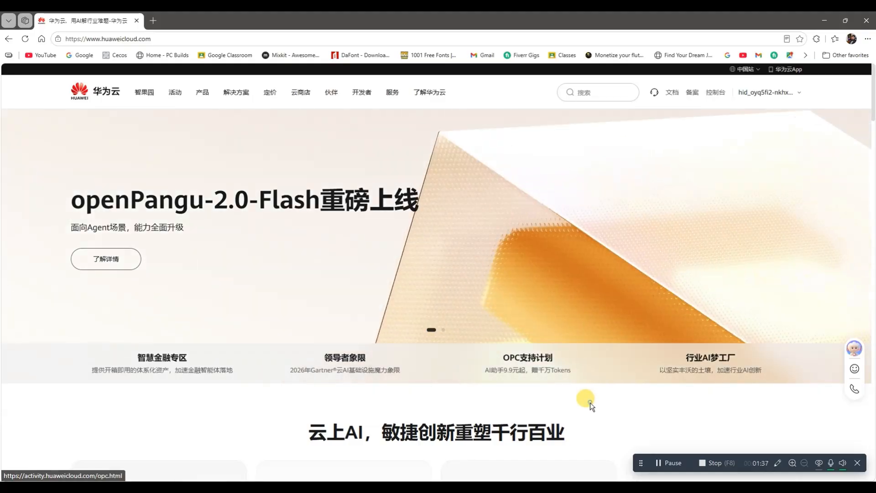
Step: Translate the Huawei Cloud home page to English and open the console
{"action": "right_click", "coordinate": [593, 402]}
{"action": "left_click", "coordinate": [625, 287]}
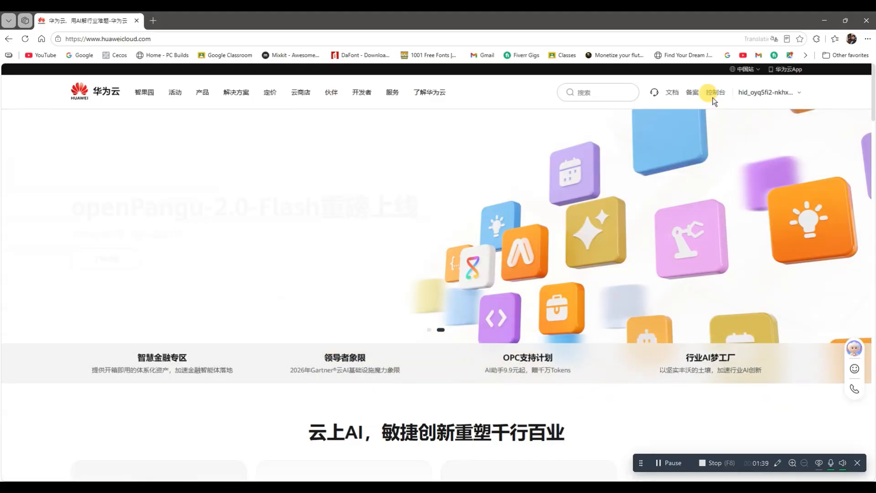
{"action": "left_click", "coordinate": [704, 93]}
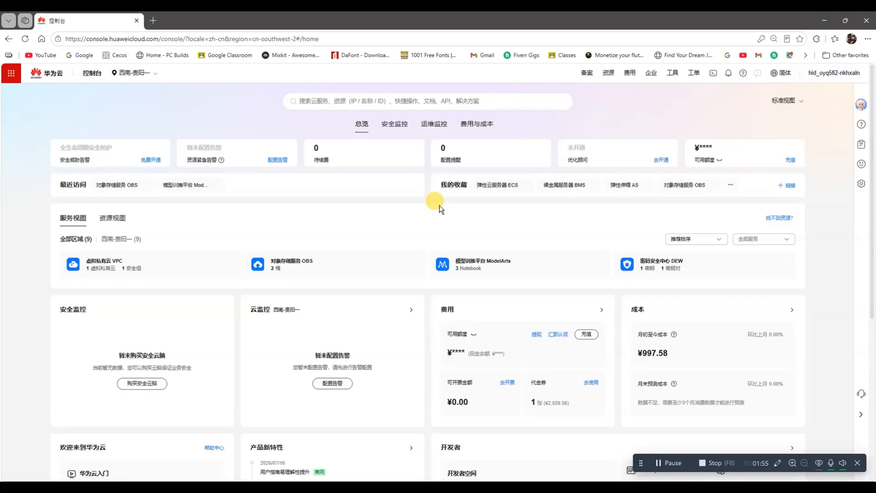
Step: Show the list of available regions and translate the console page to English
{"action": "left_click", "coordinate": [147, 76]}
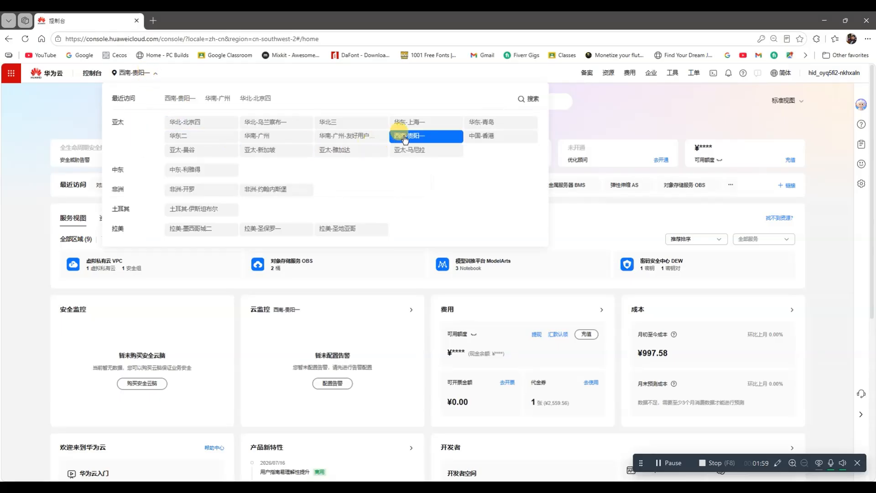
{"action": "right_click", "coordinate": [407, 184]}
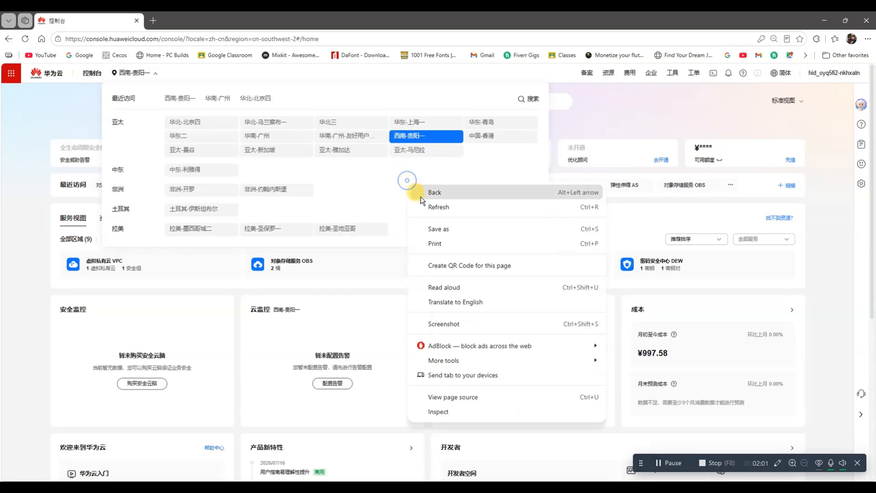
{"action": "left_click", "coordinate": [445, 302]}
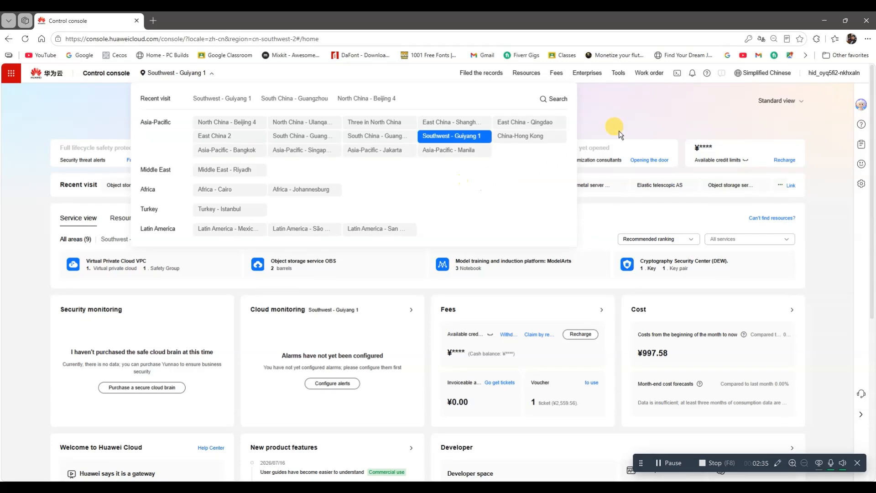
Step: Search the console for "model" and open the ModelArts model training platform
{"action": "left_click", "coordinate": [445, 102]}
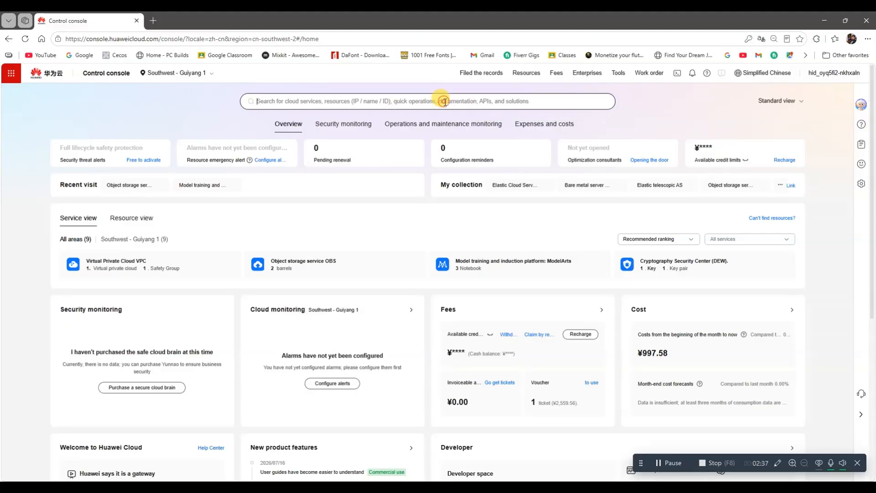
{"action": "type", "text": "mdoe"}
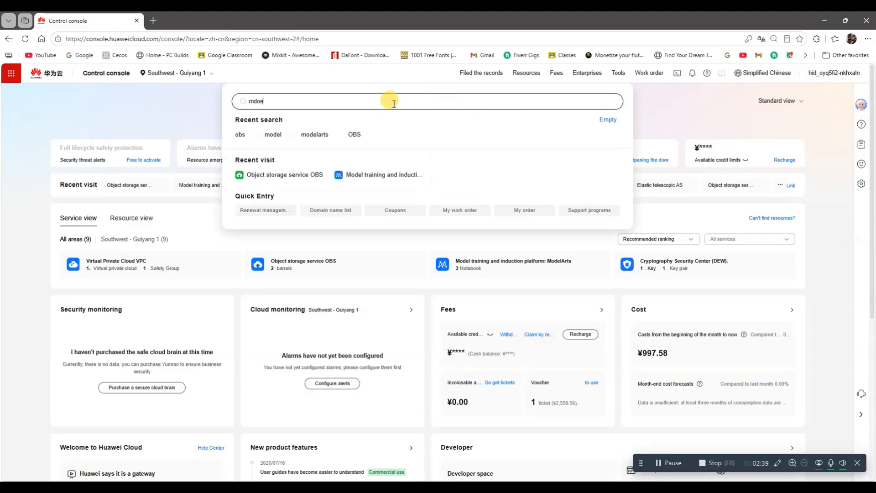
{"action": "key", "text": "BackSpace"}
{"action": "key", "text": "BackSpace"}
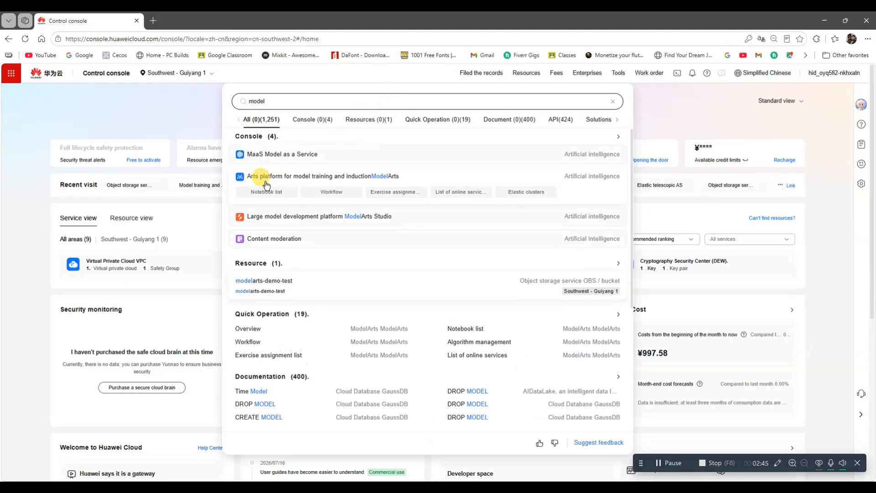
{"action": "left_click", "coordinate": [338, 176]}
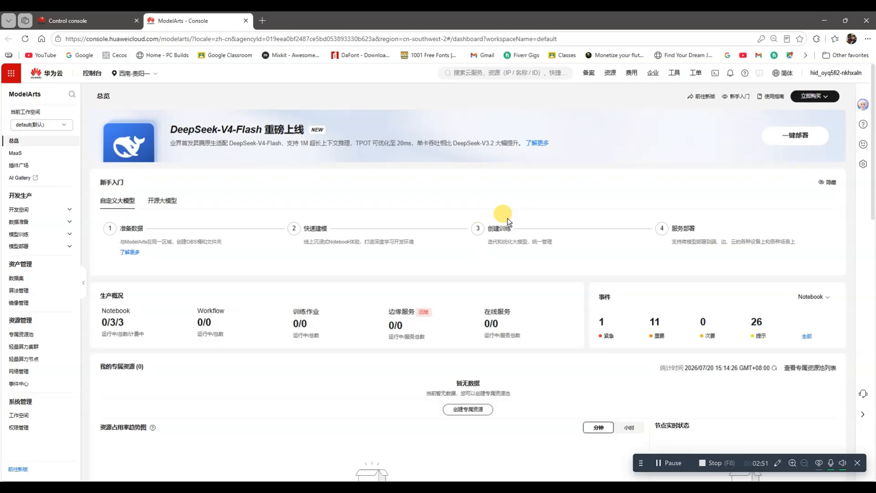
Step: Dismiss the ModelArts satisfaction survey and switch the console language to English
{"action": "scroll", "coordinate": [508, 223], "scroll_direction": "down", "scroll_amount": 6}
{"action": "scroll", "coordinate": [508, 222], "scroll_direction": "up", "scroll_amount": 6}
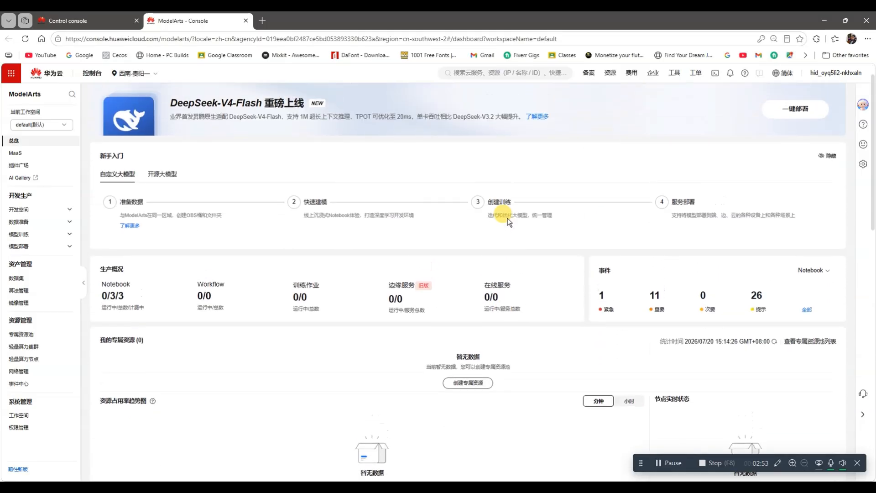
{"action": "scroll", "coordinate": [507, 222], "scroll_direction": "up", "scroll_amount": 1}
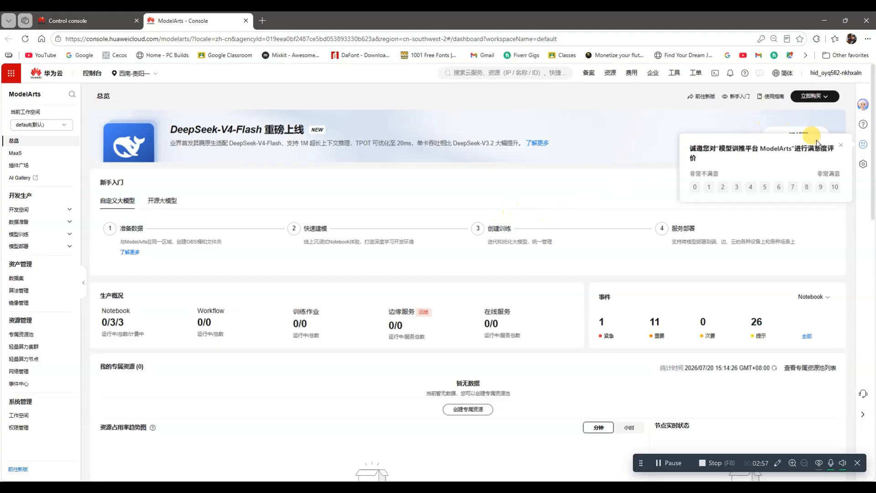
{"action": "left_click", "coordinate": [839, 145]}
{"action": "mouse_move", "coordinate": [781, 73]}
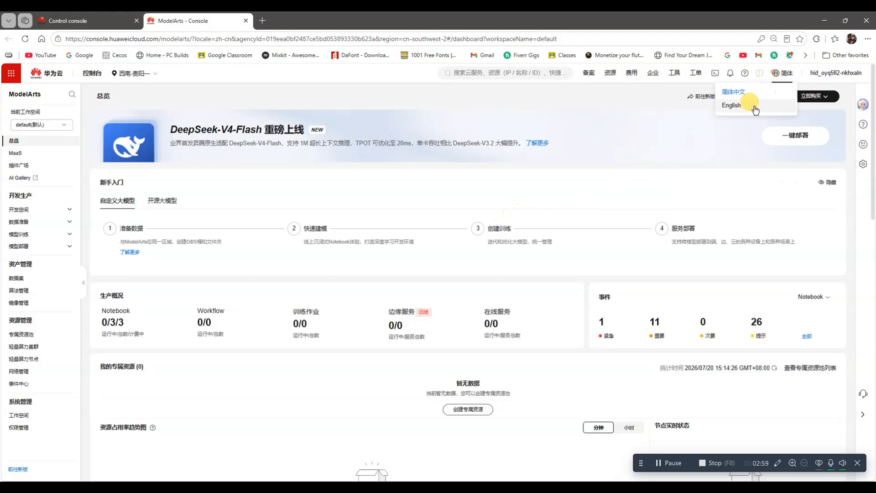
{"action": "left_click", "coordinate": [751, 109]}
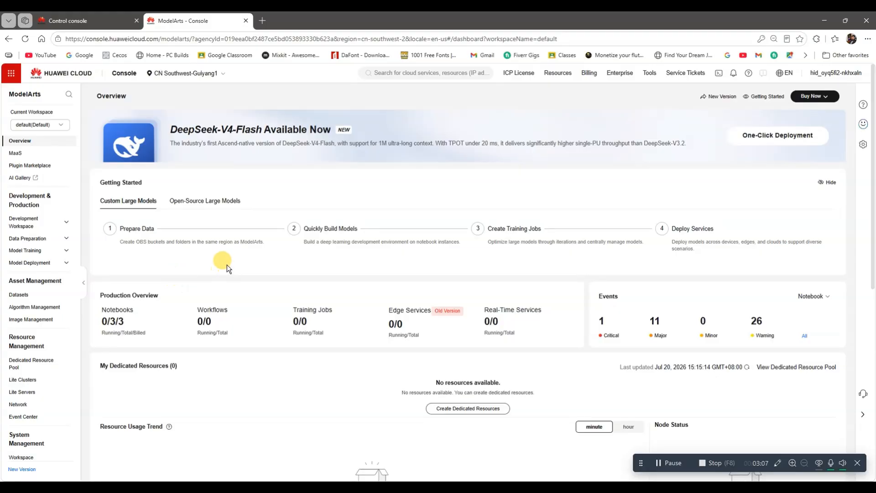
Step: Look through the ModelArts overview and open the Permission Management page
{"action": "scroll", "coordinate": [231, 254], "scroll_direction": "down", "scroll_amount": 4}
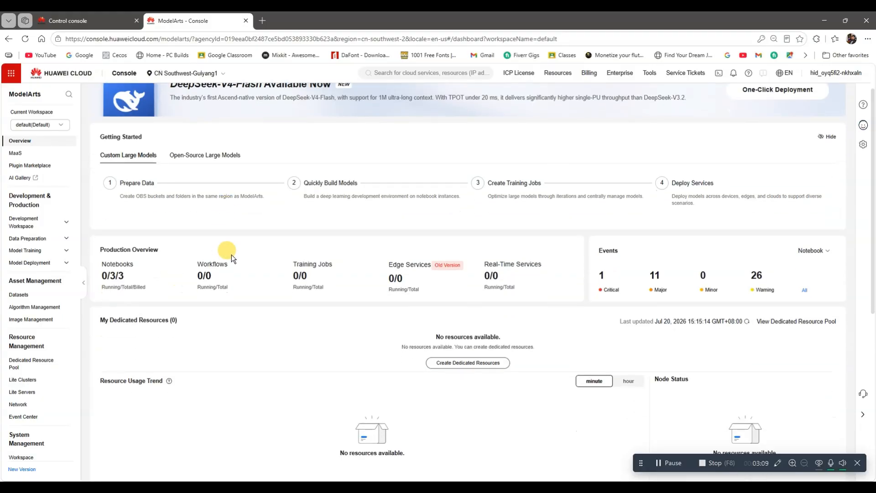
{"action": "scroll", "coordinate": [231, 255], "scroll_direction": "down", "scroll_amount": 3}
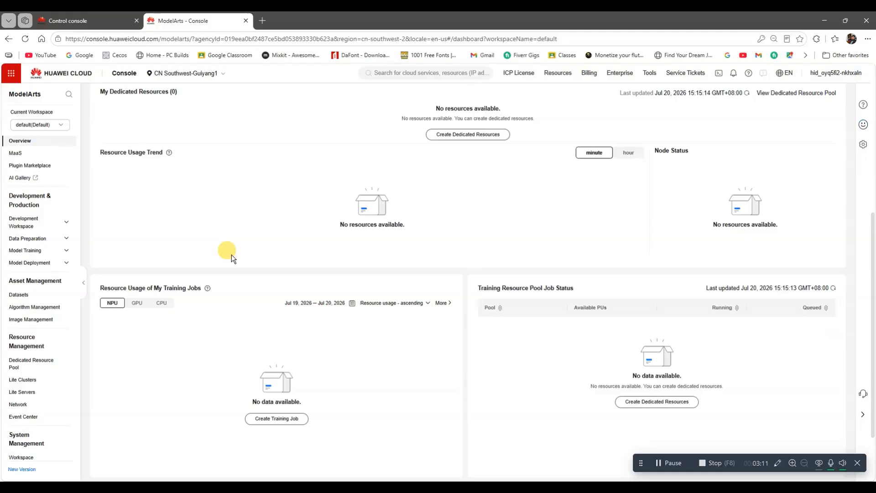
{"action": "scroll", "coordinate": [231, 255], "scroll_direction": "down", "scroll_amount": 1}
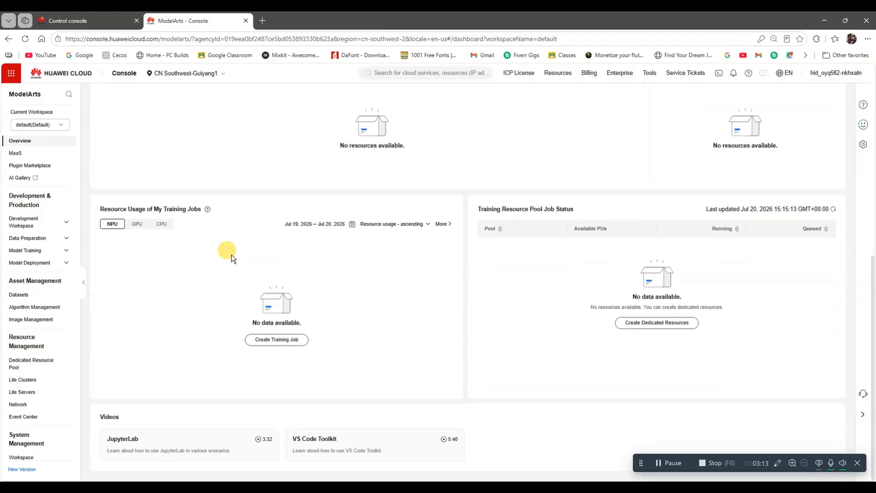
{"action": "scroll", "coordinate": [39, 304], "scroll_direction": "down", "scroll_amount": 1}
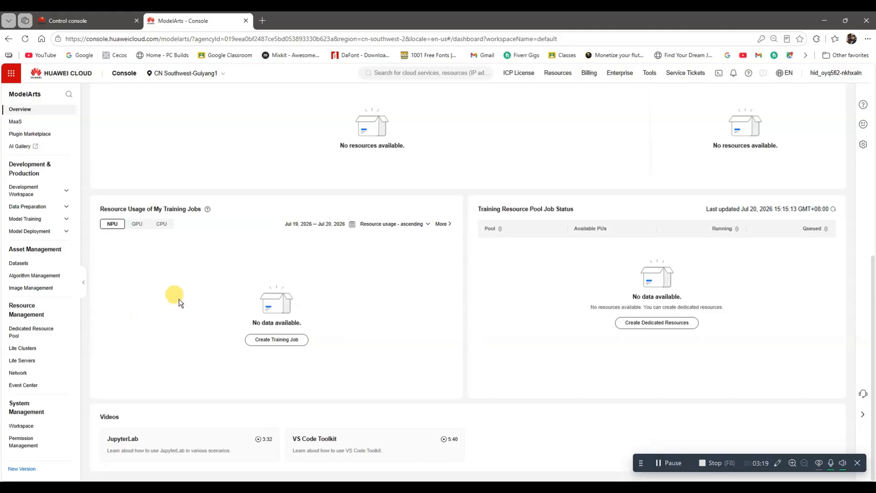
{"action": "left_click", "coordinate": [24, 441]}
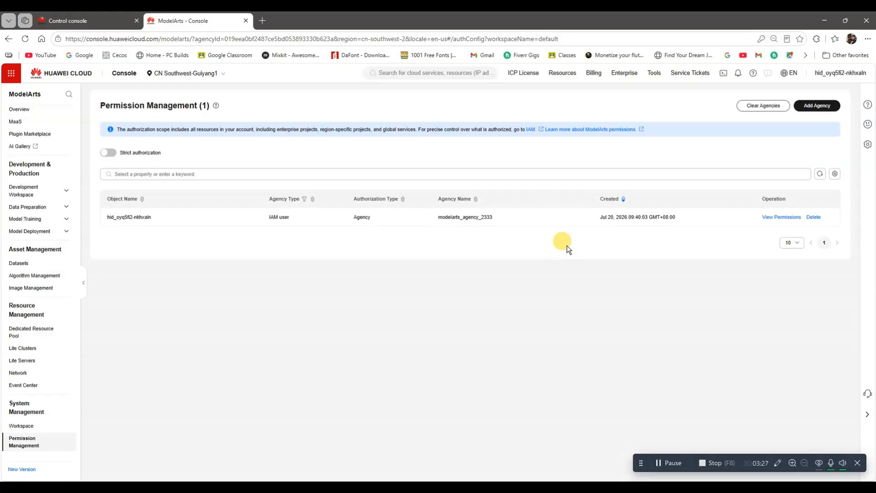
Step: Start adding a ModelArts agency and select all permissions for all services
{"action": "left_click", "coordinate": [819, 108]}
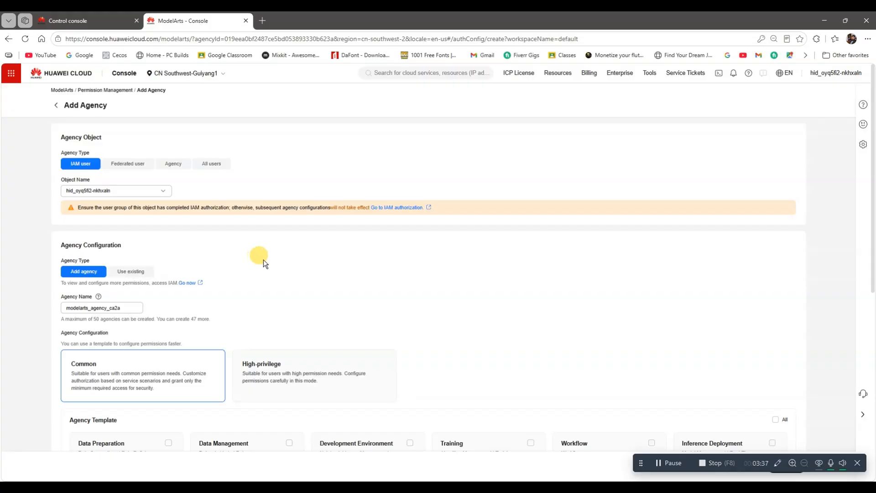
{"action": "scroll", "coordinate": [264, 259], "scroll_direction": "down", "scroll_amount": 3}
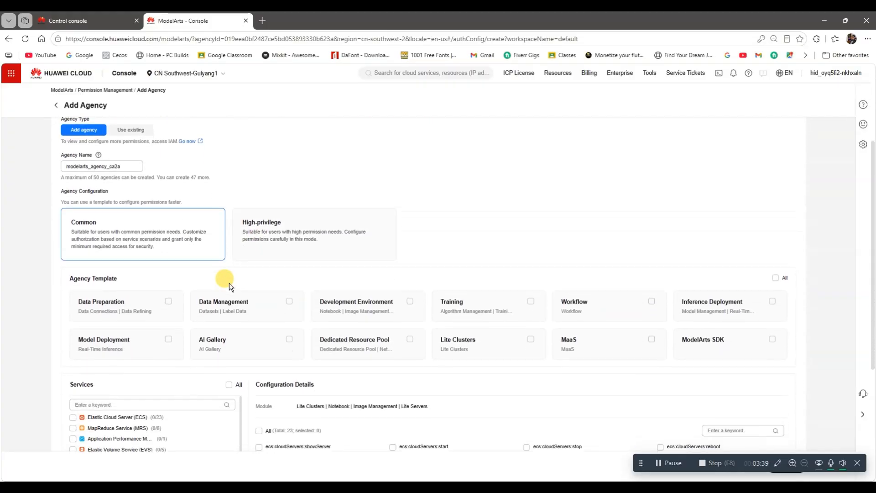
{"action": "scroll", "coordinate": [229, 282], "scroll_direction": "down", "scroll_amount": 4}
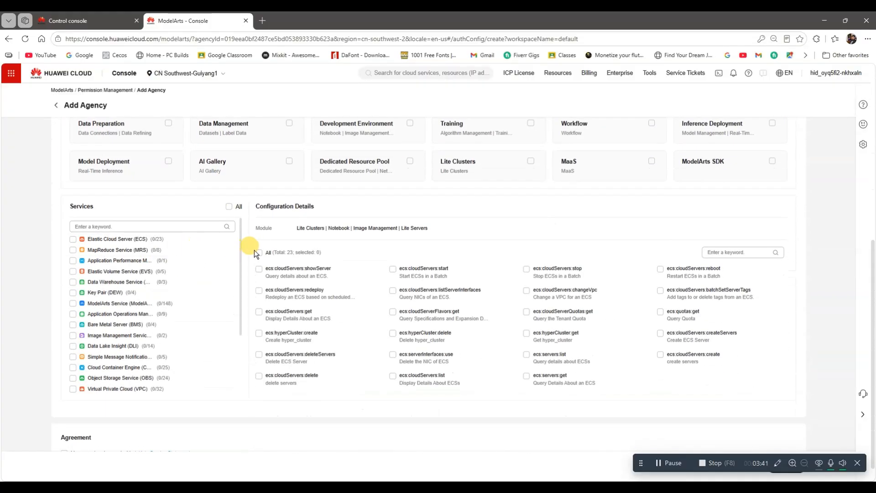
{"action": "left_click", "coordinate": [258, 252]}
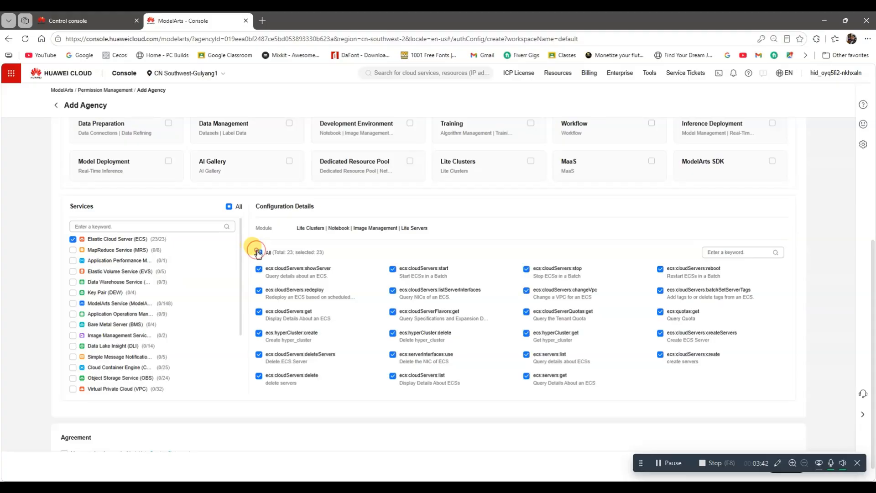
{"action": "left_click", "coordinate": [228, 207]}
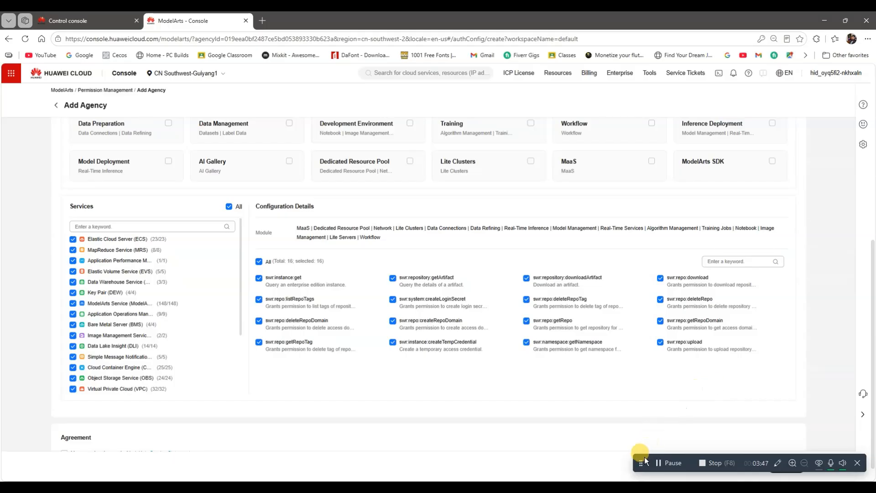
Step: Agree to the ModelArts Service Statement and create the agency, confirming the overwrite with YES
{"action": "left_click", "coordinate": [787, 466]}
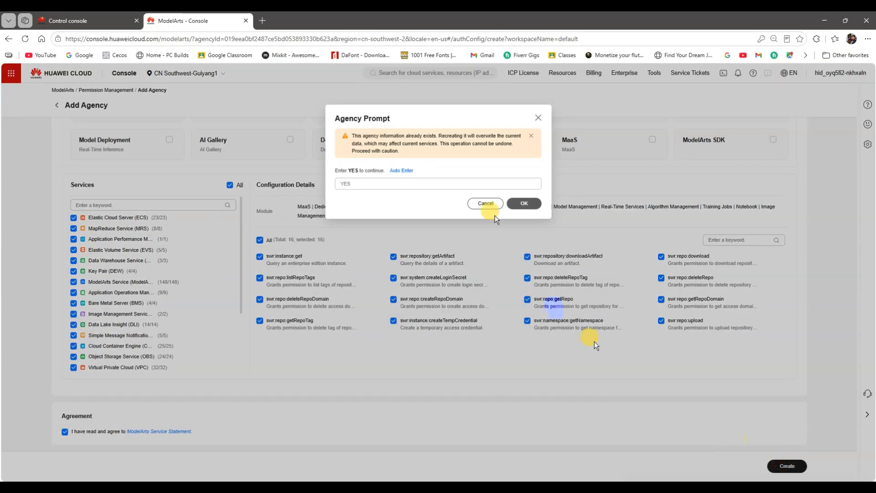
{"action": "left_click", "coordinate": [443, 184]}
{"action": "type", "text": "YES"}
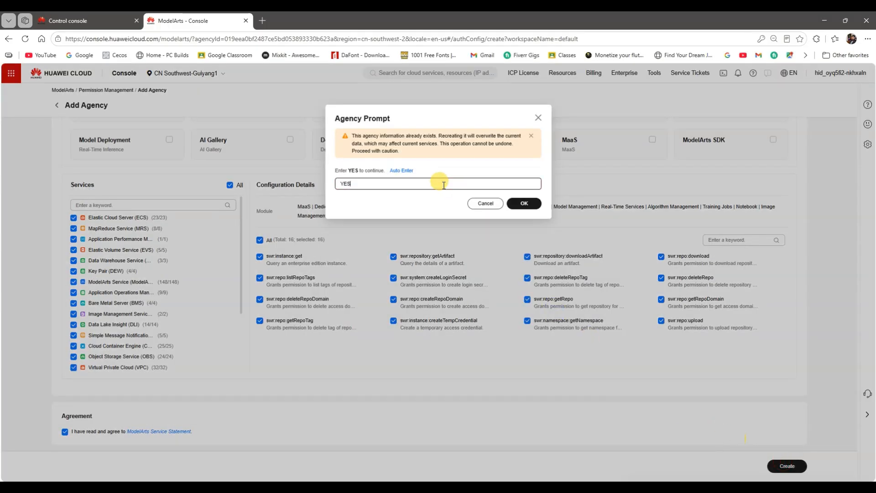
{"action": "left_click", "coordinate": [518, 202]}
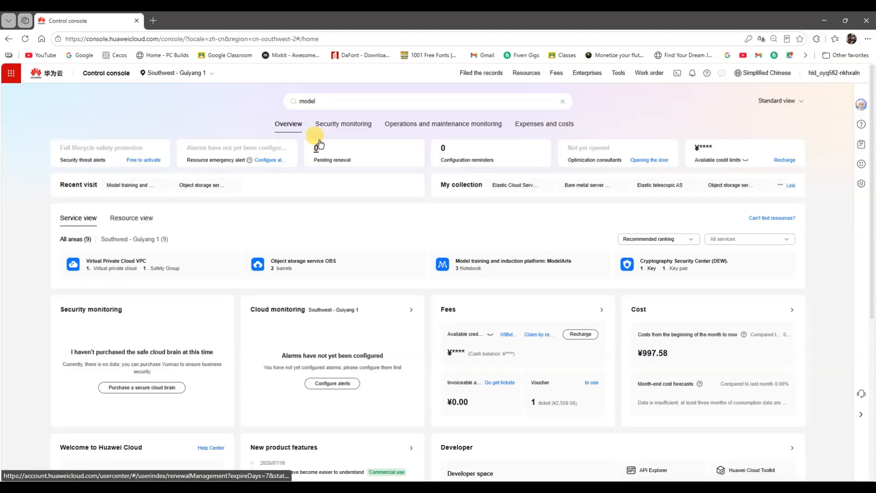
Step: Search the main console for "OBS", open Object Storage Service and switch its language to English
{"action": "left_click", "coordinate": [329, 101]}
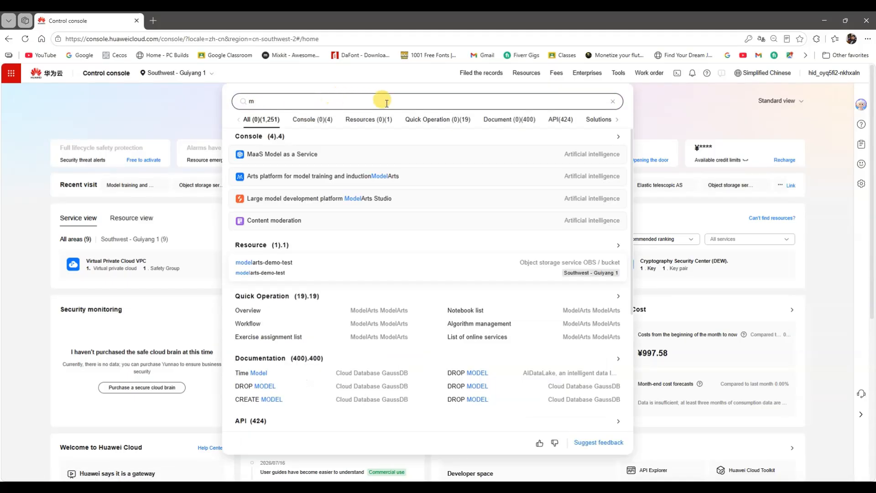
{"action": "key", "text": "BackSpace"}
{"action": "type", "text": "OBS"}
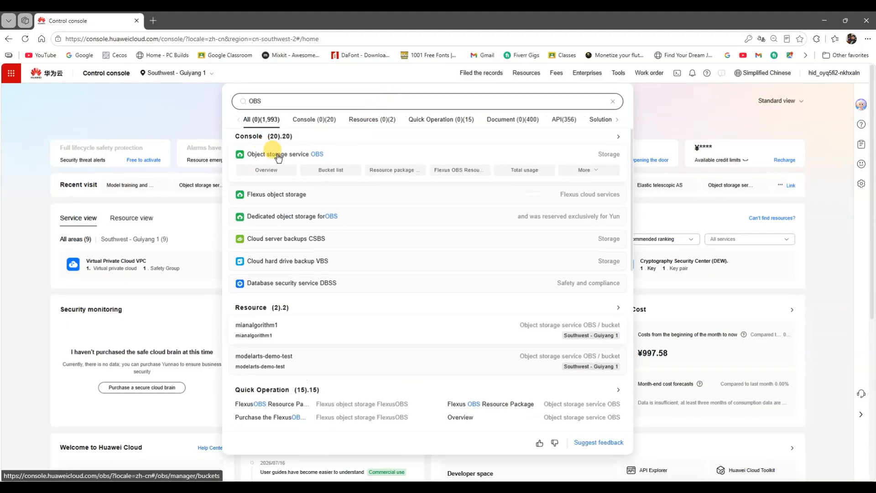
{"action": "left_click", "coordinate": [268, 154]}
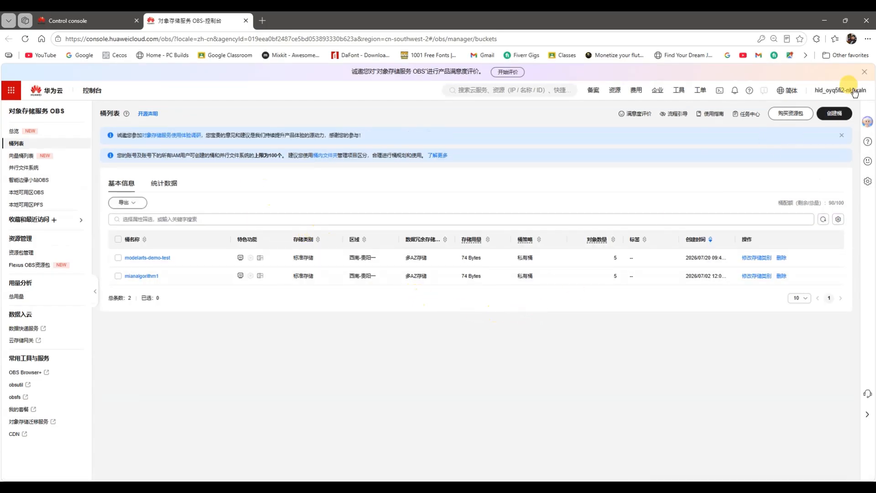
{"action": "mouse_move", "coordinate": [786, 91]}
{"action": "left_click", "coordinate": [764, 124]}
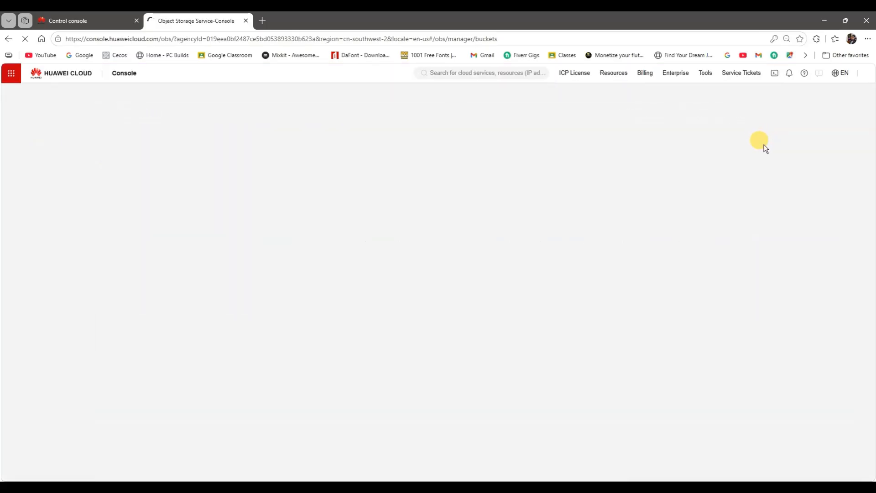
Step: Create an OBS bucket named notebook-demo-test1, keeping the default storage and access settings
{"action": "left_click", "coordinate": [824, 114]}
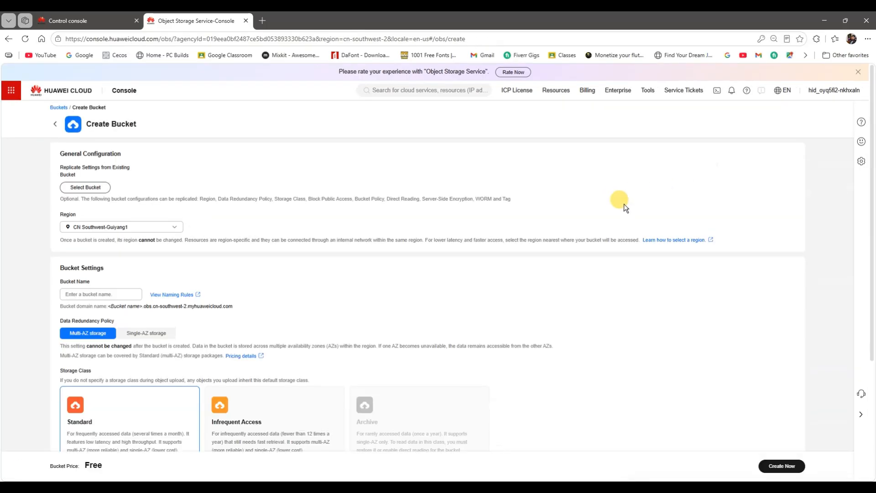
{"action": "left_click", "coordinate": [108, 294]}
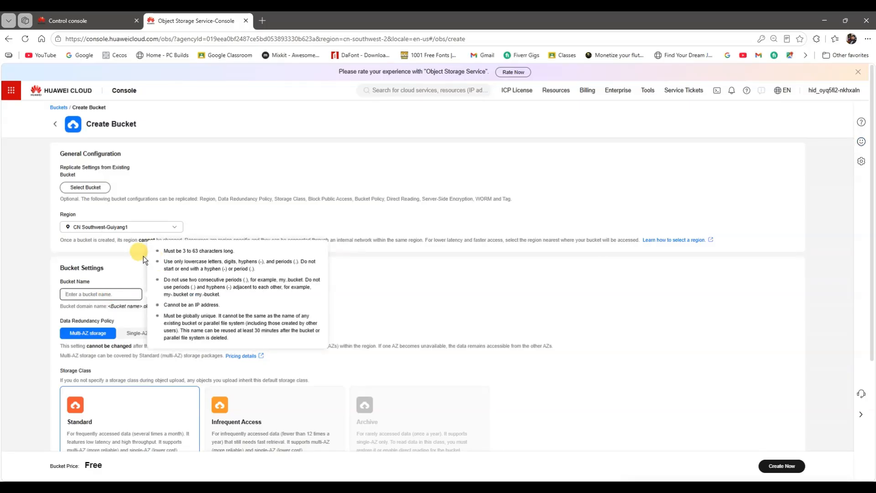
{"action": "type", "text": "notebook"}
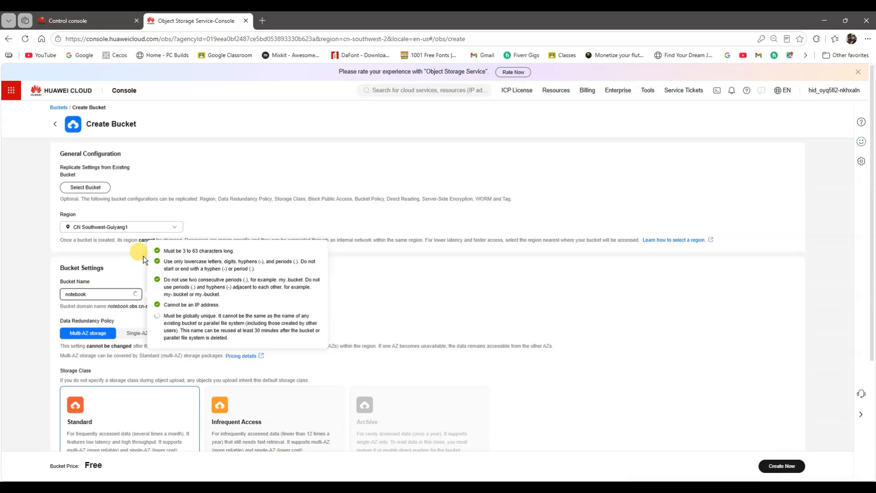
{"action": "type", "text": "-demo-test1"}
{"action": "left_click", "coordinate": [387, 285]}
{"action": "scroll", "coordinate": [325, 307], "scroll_direction": "down", "scroll_amount": 4}
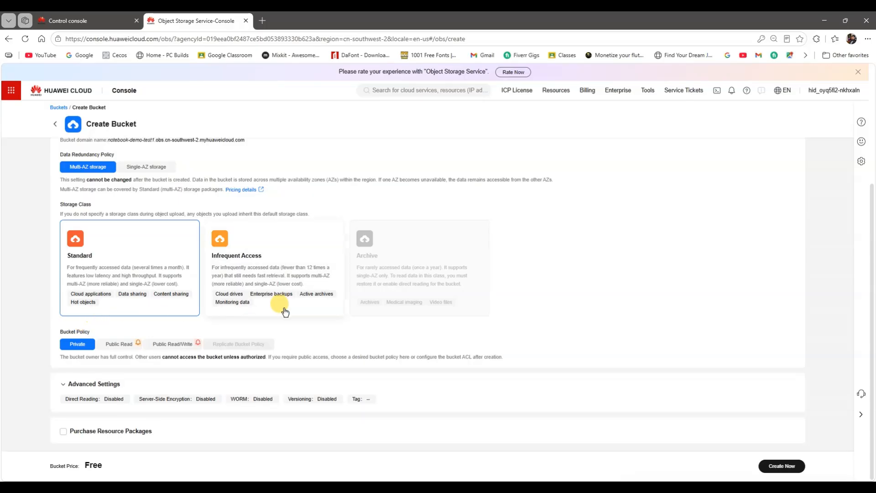
{"action": "left_click", "coordinate": [773, 466]}
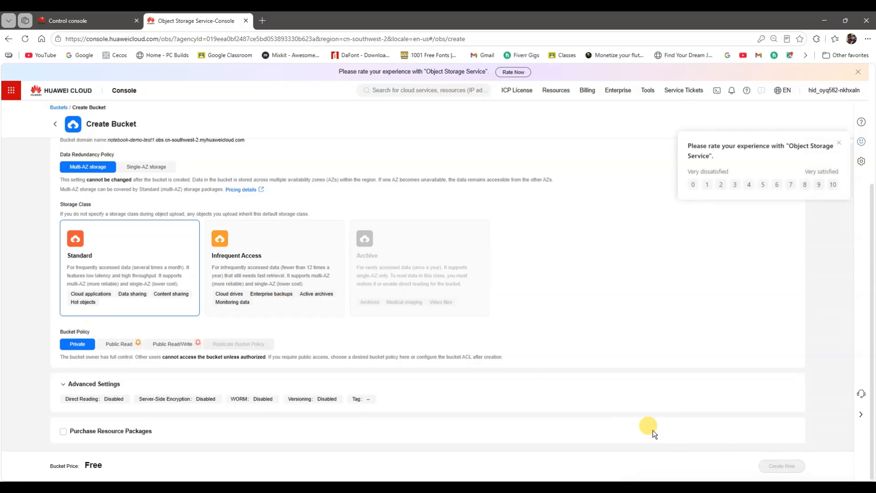
Step: Confirm creating the bucket and add a folder named data inside notebook-demo-test1
{"action": "left_click", "coordinate": [493, 180]}
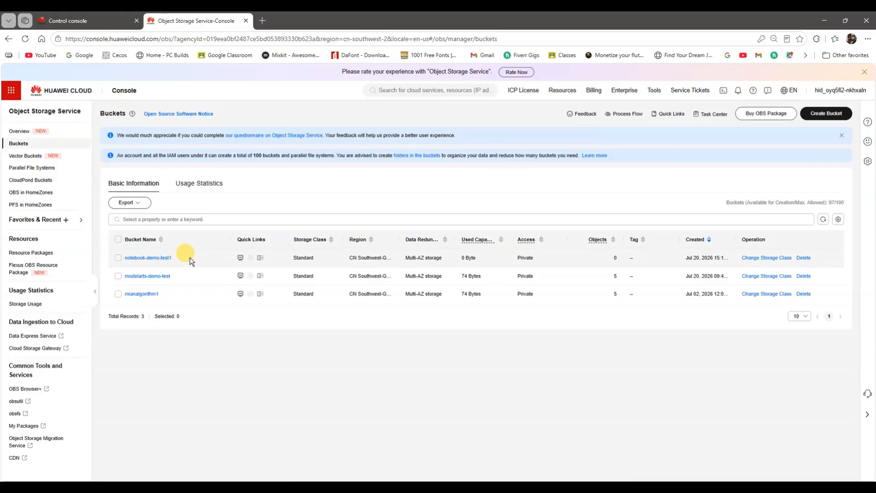
{"action": "left_click", "coordinate": [143, 257]}
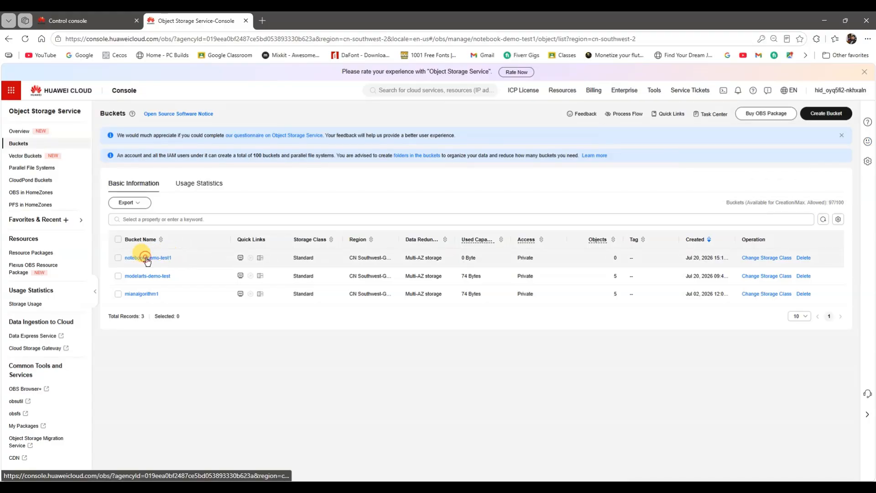
{"action": "left_click", "coordinate": [181, 217]}
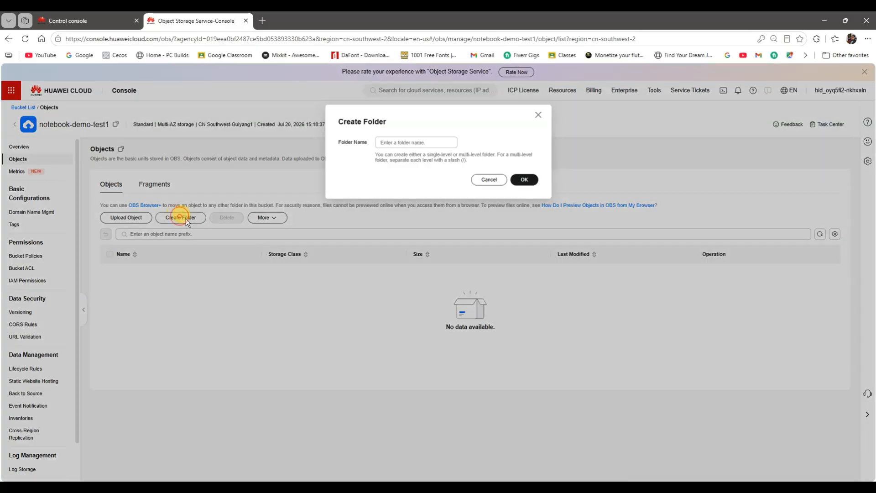
{"action": "left_click", "coordinate": [399, 142]}
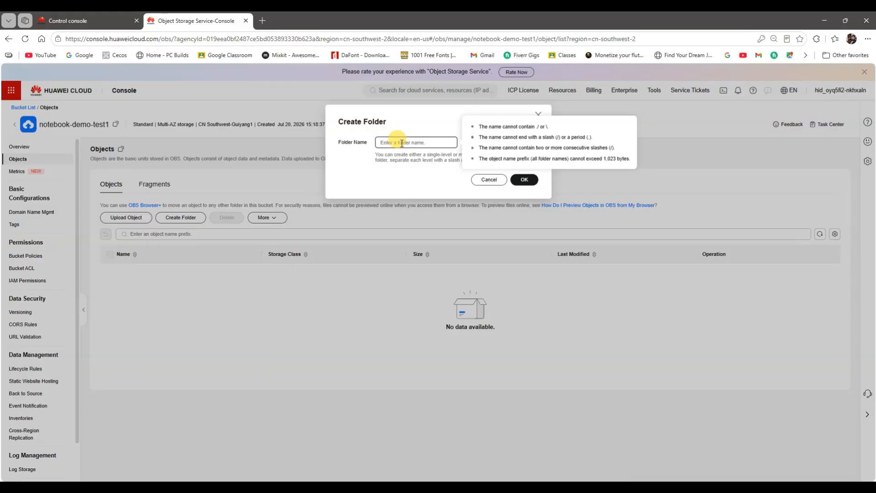
{"action": "type", "text": "data"}
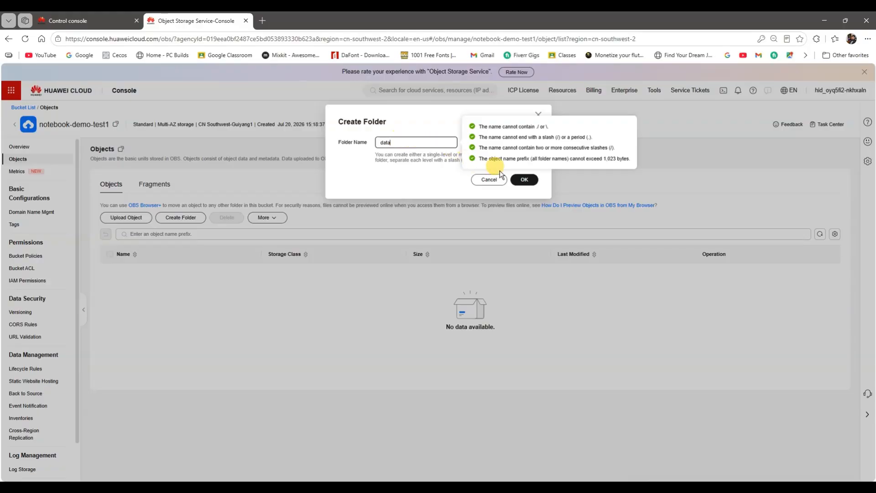
{"action": "left_click", "coordinate": [524, 179]}
Step: Create two more folders named code and output in the notebook-demo-test1 bucket
{"action": "left_click", "coordinate": [168, 220]}
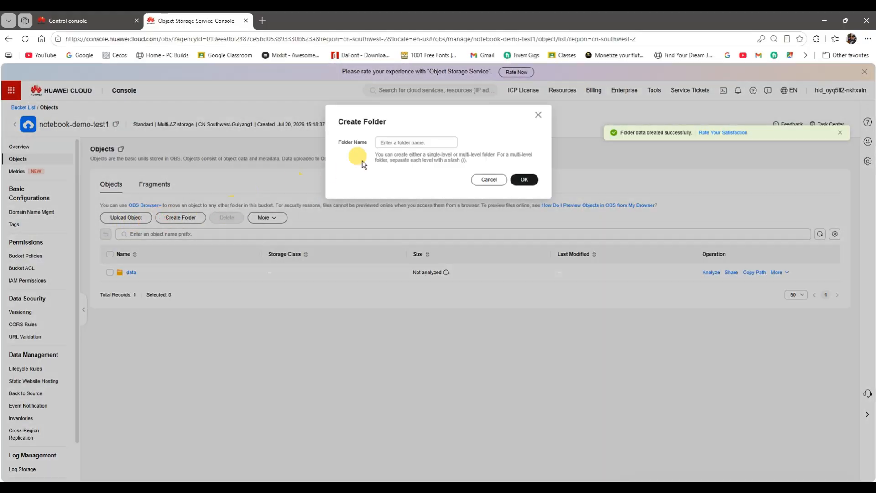
{"action": "left_click", "coordinate": [398, 143]}
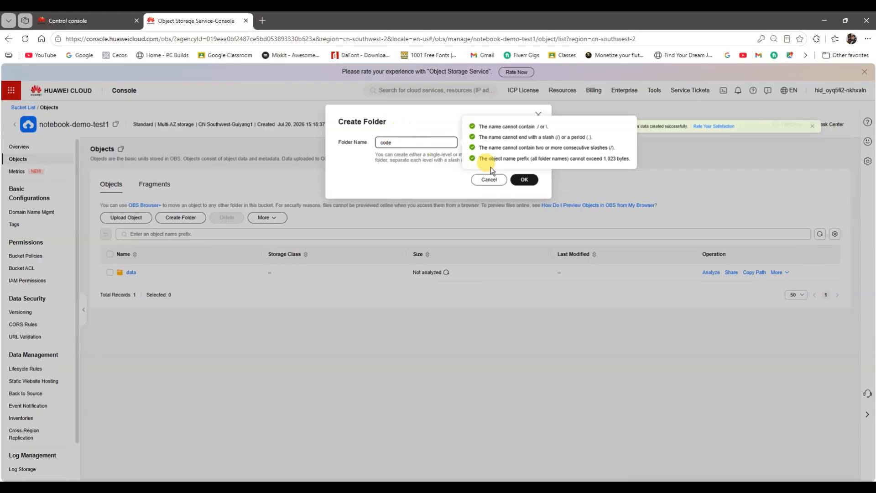
{"action": "left_click", "coordinate": [525, 178]}
{"action": "left_click", "coordinate": [191, 219]}
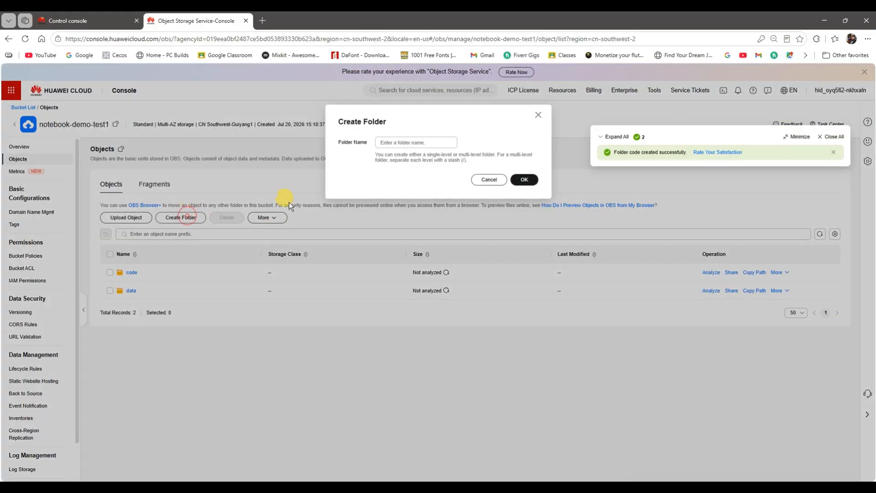
{"action": "left_click", "coordinate": [395, 141]}
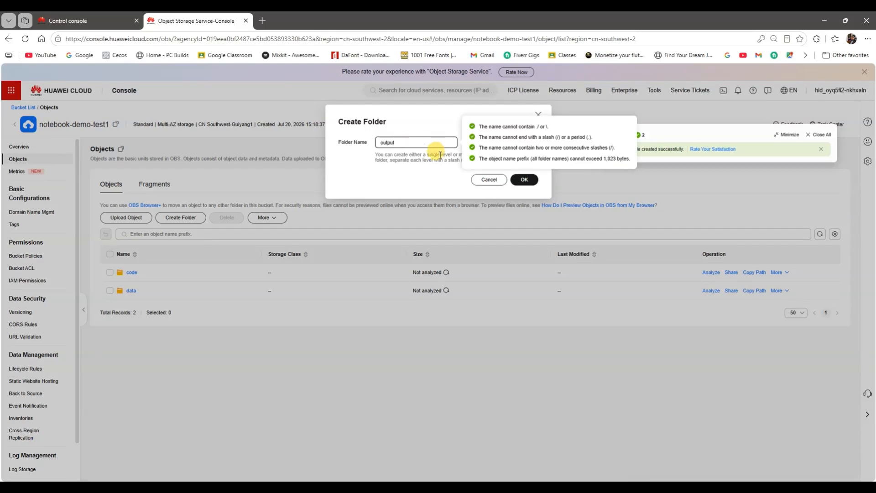
{"action": "left_click", "coordinate": [523, 179]}
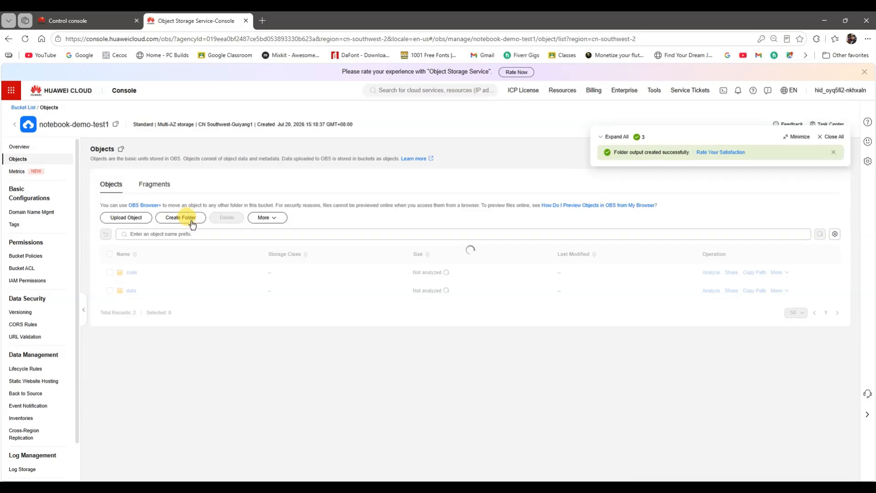
Step: Create a folder named notebook-demo in the notebook-demo-test1 bucket
{"action": "left_click", "coordinate": [182, 217]}
{"action": "left_click", "coordinate": [404, 142]}
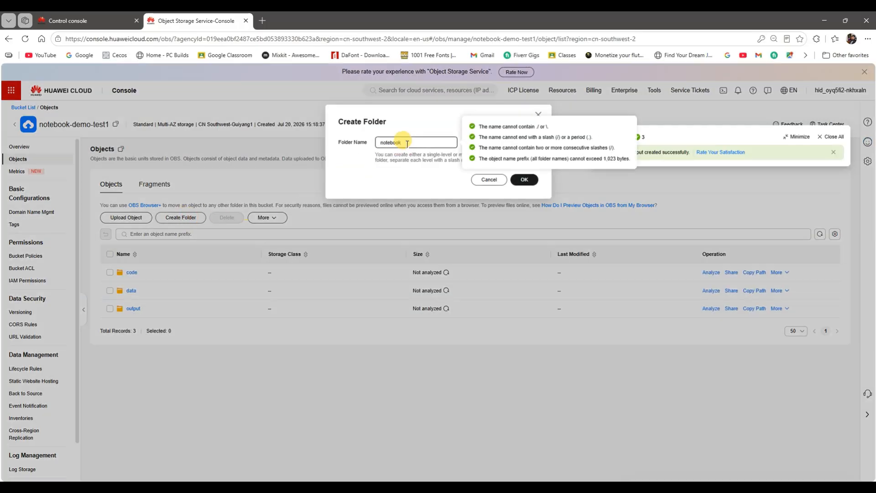
{"action": "type", "text": "notebook-demo"}
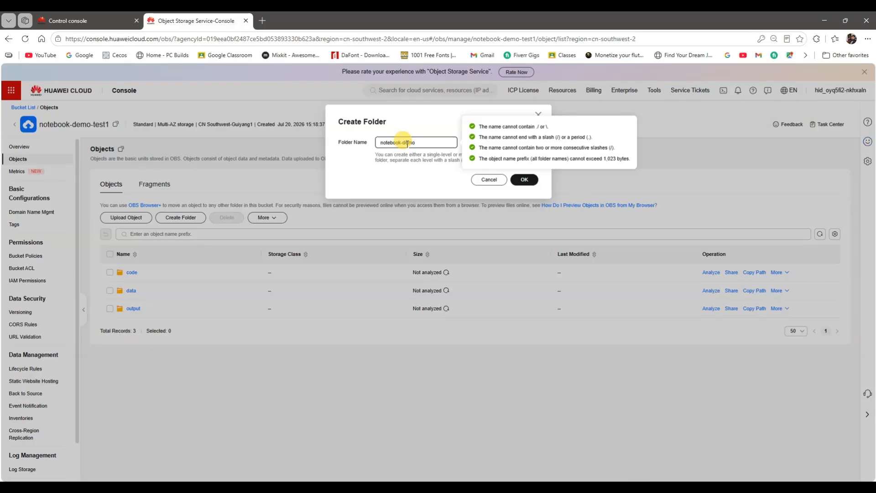
{"action": "left_click", "coordinate": [523, 179]}
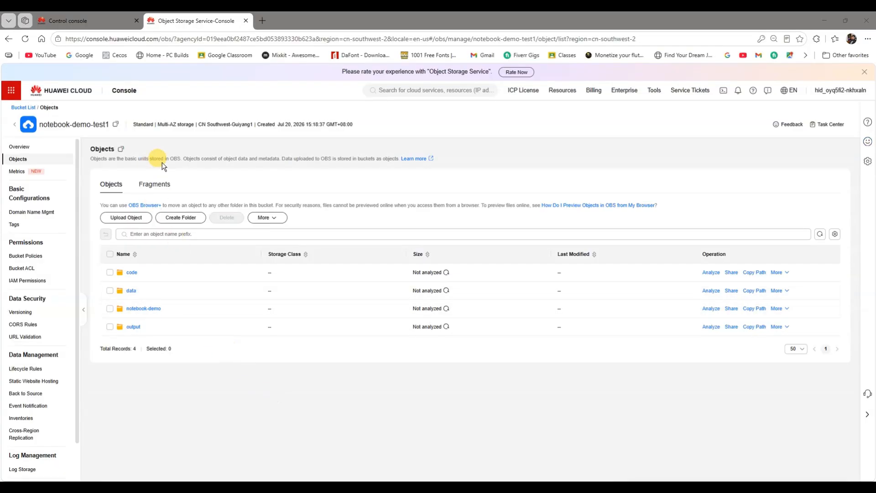
Step: Copy the bucket's OBS path and paste it into a Notepad document
{"action": "left_click", "coordinate": [122, 152]}
{"action": "key", "text": "super+r"}
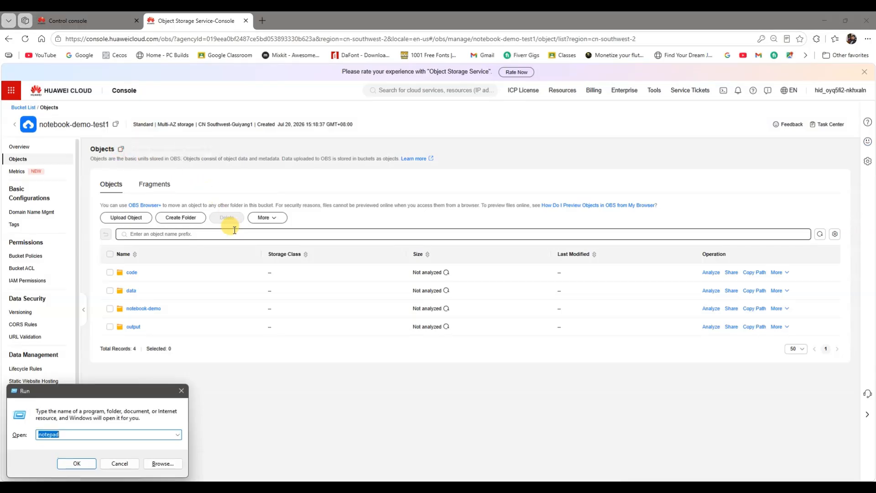
{"action": "key", "text": "Return"}
{"action": "key", "text": "ctrl+v"}
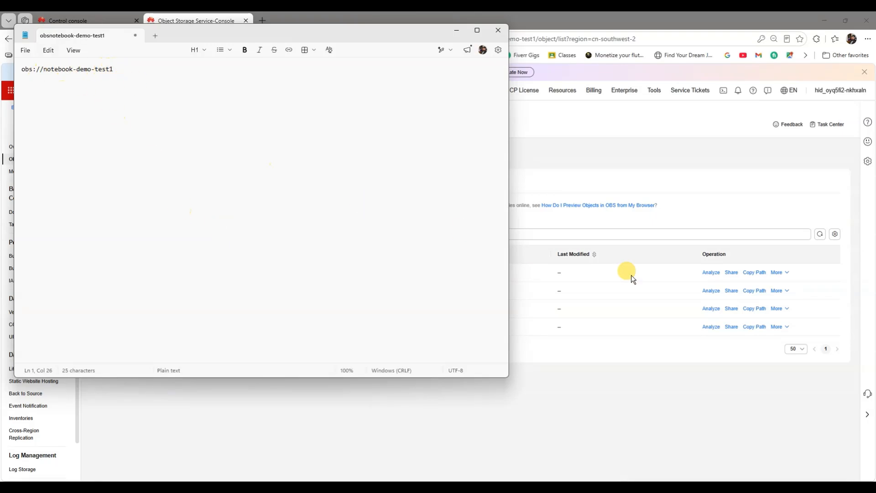
Step: Append the copied notebook-demo folder path in Notepad to form obs://notebook-demo-test1/notebook-demo, then minimize Notepad
{"action": "left_click", "coordinate": [752, 308]}
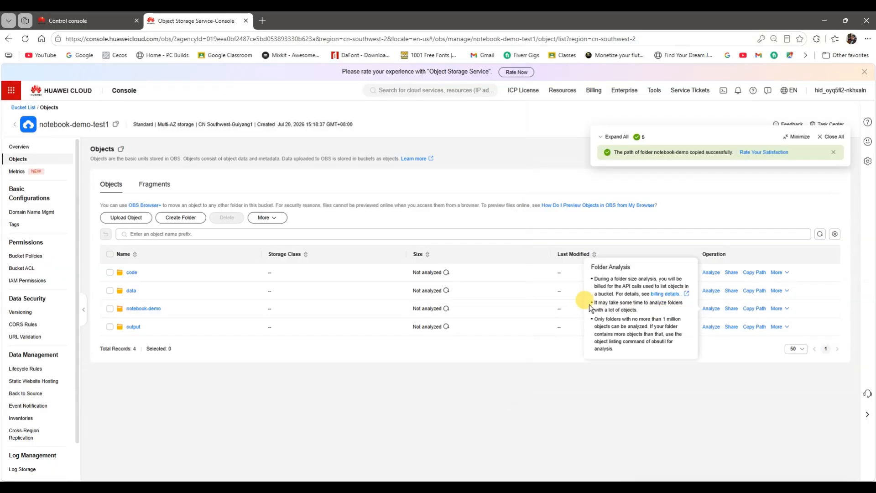
{"action": "key", "text": "alt+Tab"}
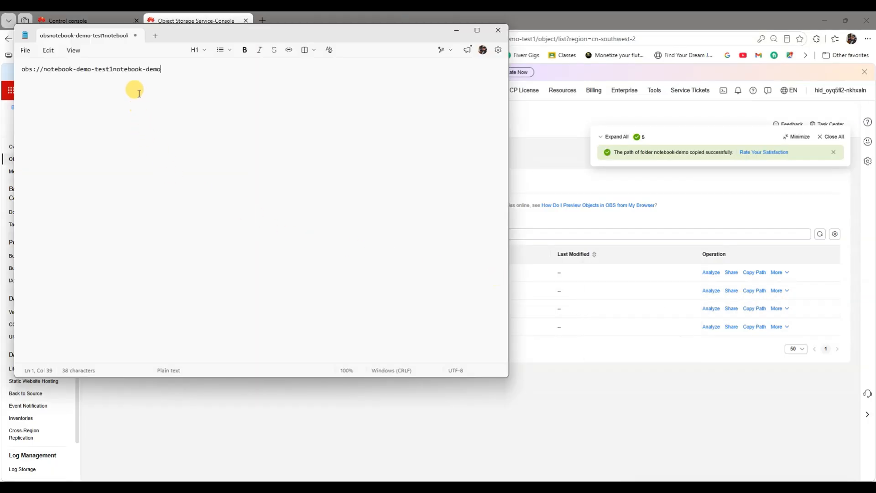
{"action": "left_click", "coordinate": [113, 70]}
{"action": "type", "text": "/"}
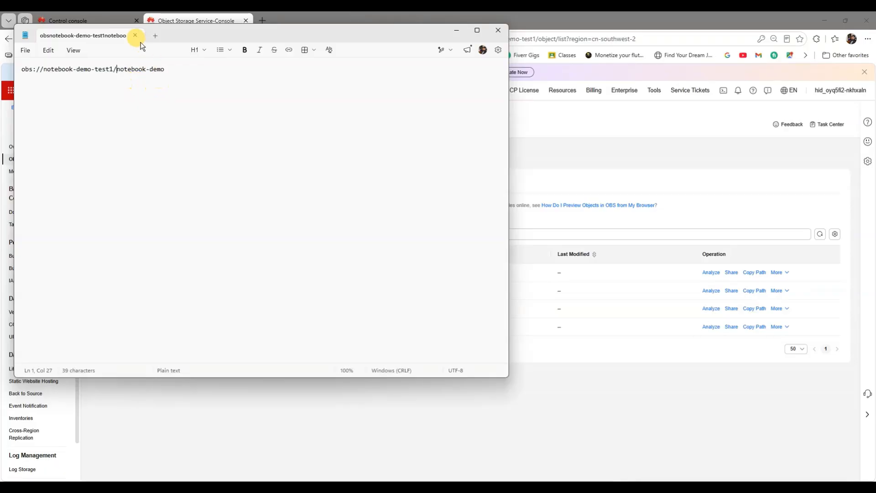
{"action": "left_click", "coordinate": [457, 30]}
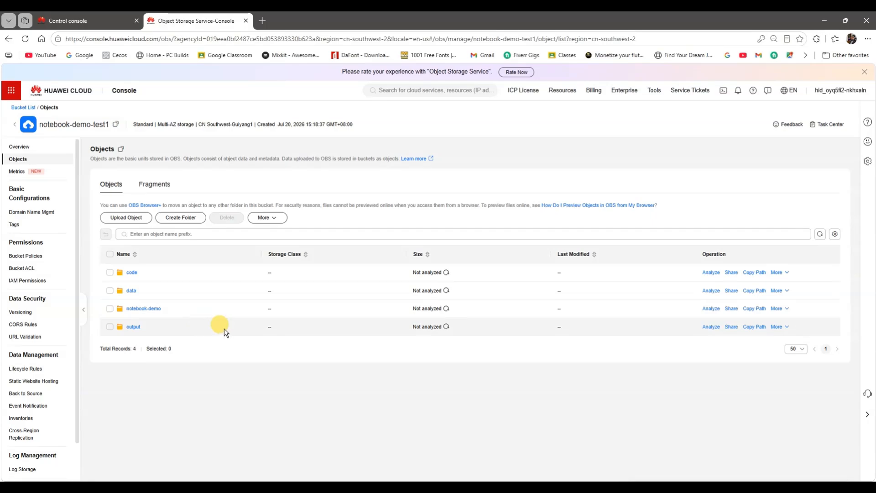
Step: Search the control console for "model", open the ModelArts notebook list and switch its language to English
{"action": "left_click", "coordinate": [86, 19]}
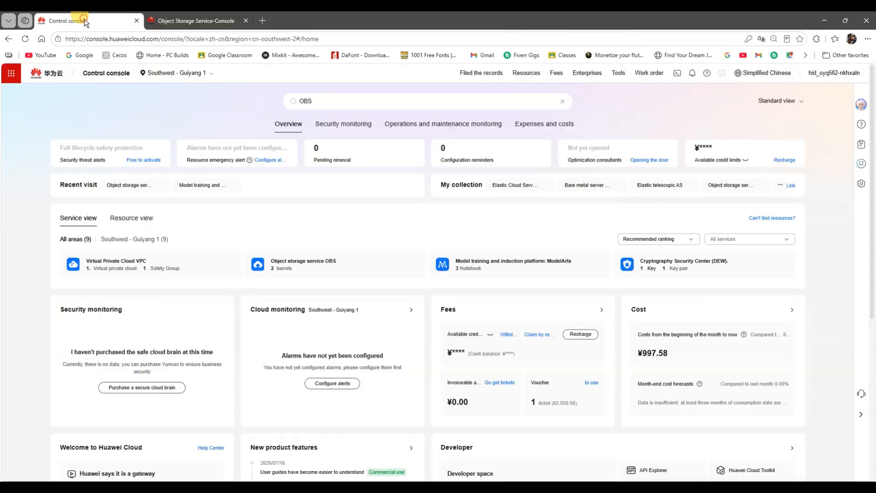
{"action": "left_click", "coordinate": [318, 99]}
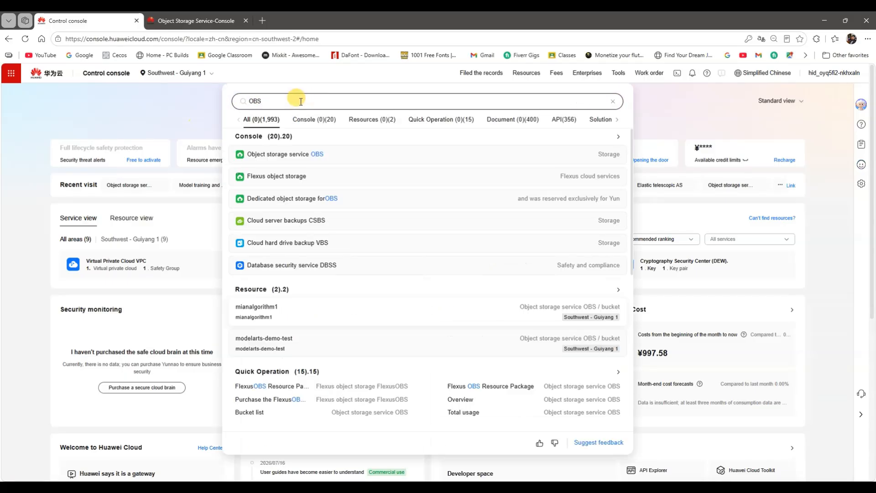
{"action": "key", "text": "BackSpace"}
{"action": "type", "text": "model"}
{"action": "left_click", "coordinate": [267, 187]}
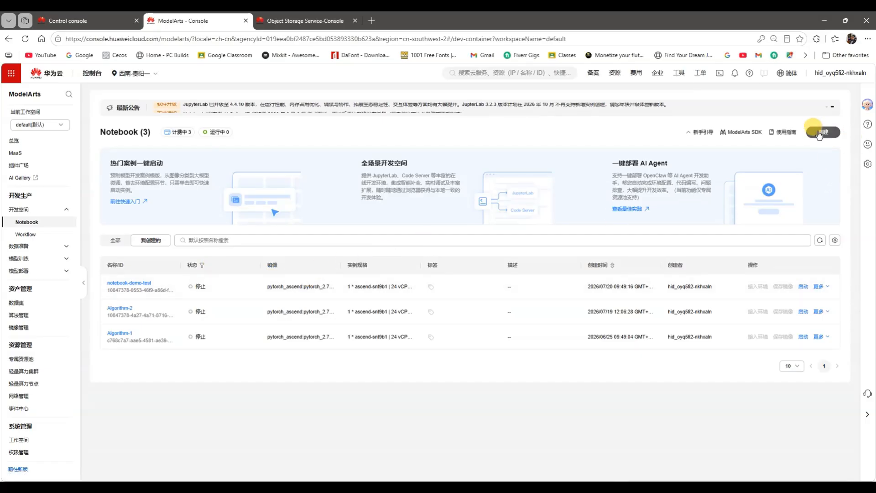
{"action": "mouse_move", "coordinate": [792, 76]}
{"action": "left_click", "coordinate": [736, 106]}
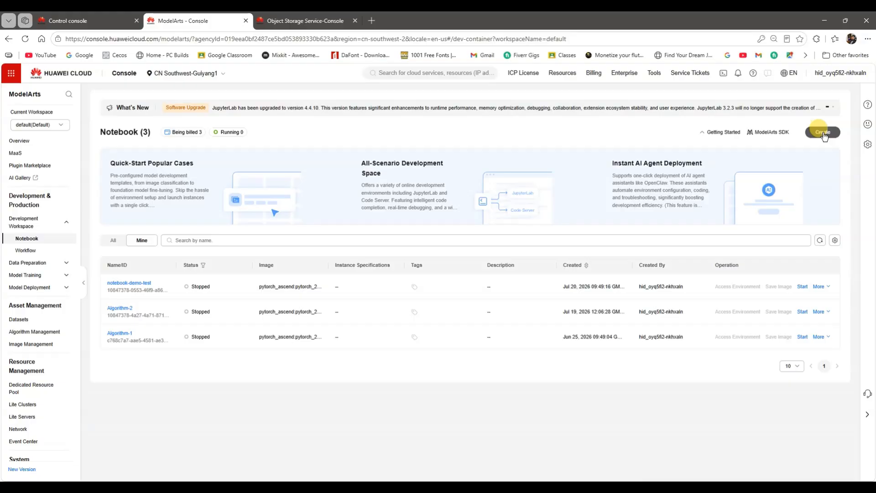
Step: Start creating a ModelArts notebook and name it demo1
{"action": "left_click", "coordinate": [822, 133]}
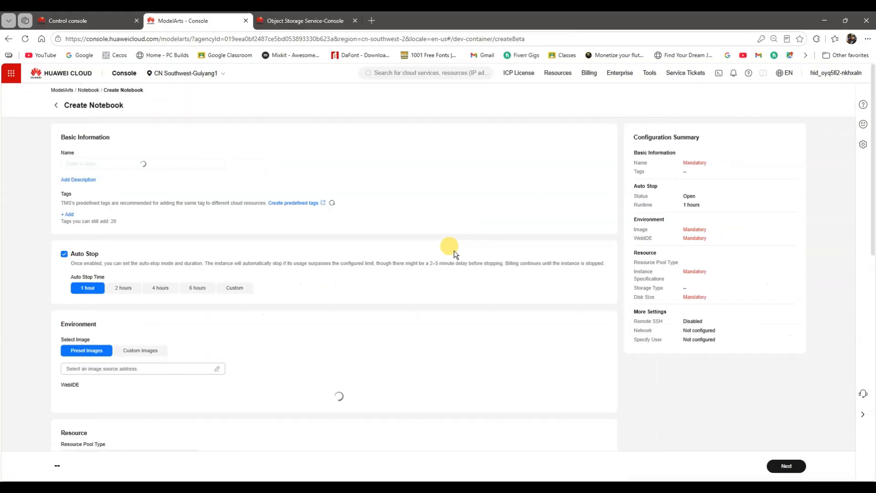
{"action": "left_click", "coordinate": [108, 164]}
{"action": "left_click_drag", "start_coordinate": [107, 163], "coordinate": [54, 168]}
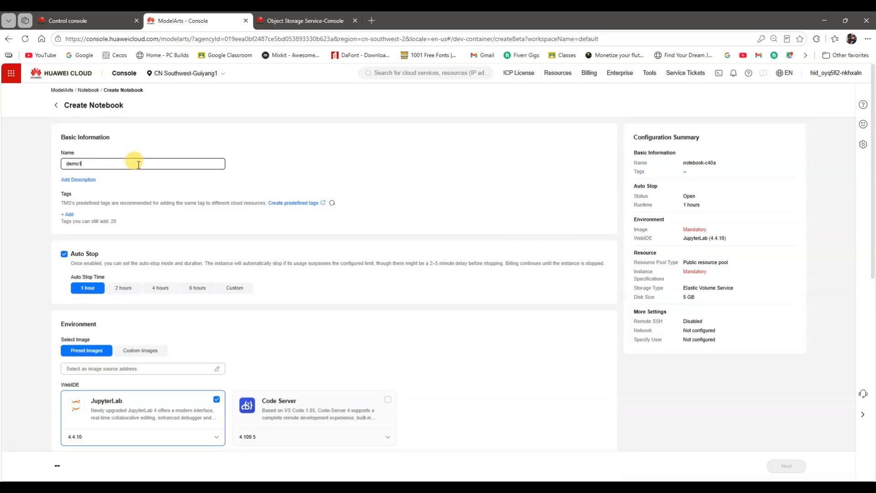
Step: Select the preset PyTorch ARM image 2.7.1-cann8.5.2-py3.12-hce2.0.2512-aarch64-snt9b for the notebook
{"action": "scroll", "coordinate": [137, 196], "scroll_direction": "down", "scroll_amount": 2}
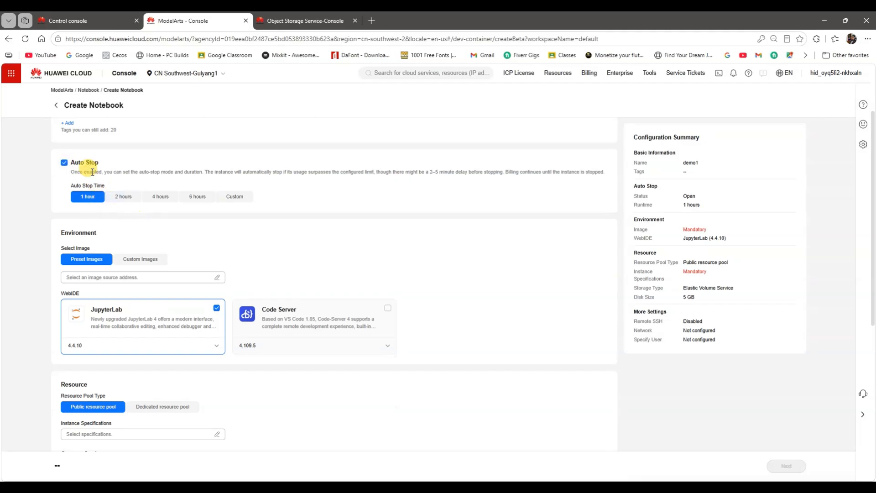
{"action": "left_click", "coordinate": [175, 277]}
{"action": "left_click", "coordinate": [475, 185]}
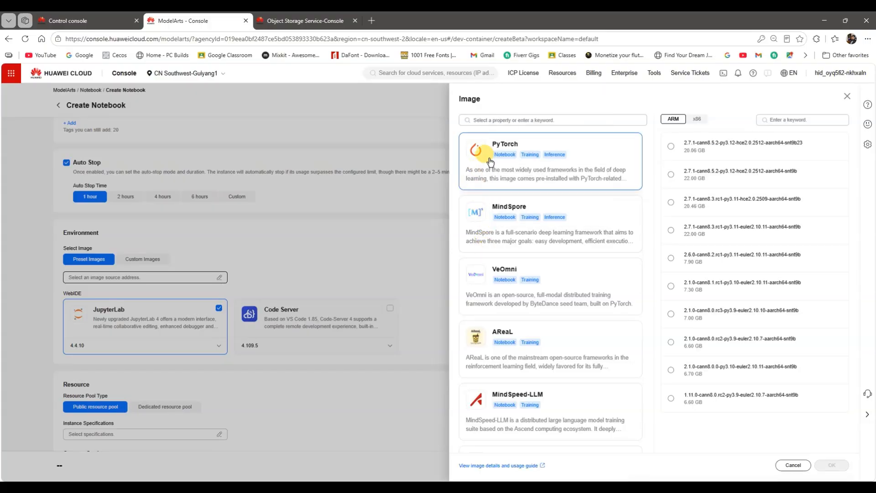
{"action": "left_click", "coordinate": [477, 153]}
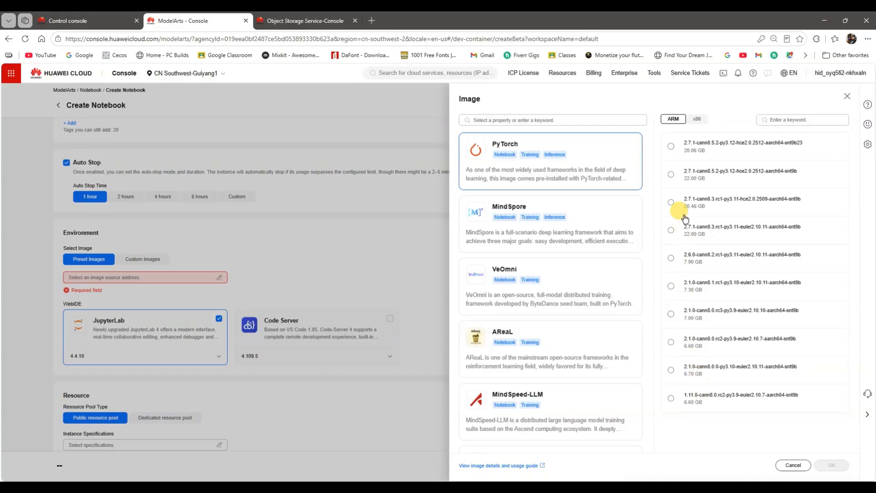
{"action": "left_click", "coordinate": [689, 184]}
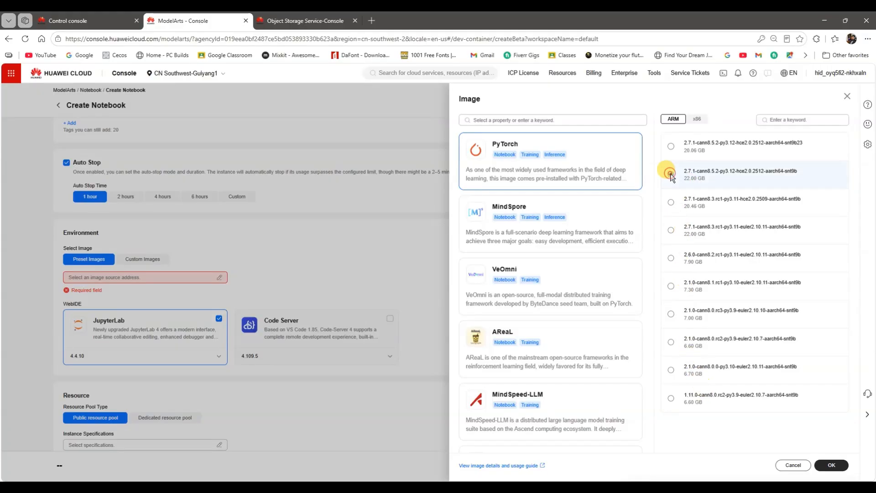
{"action": "left_click", "coordinate": [828, 464]}
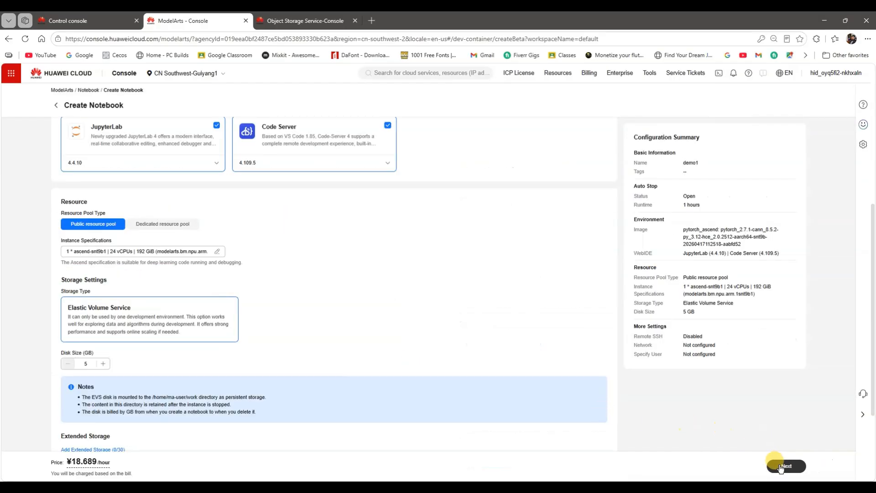
Step: Submit the demo1 notebook with JupyterLab and Code Server, and access its environment through Code Server
{"action": "left_click", "coordinate": [781, 468]}
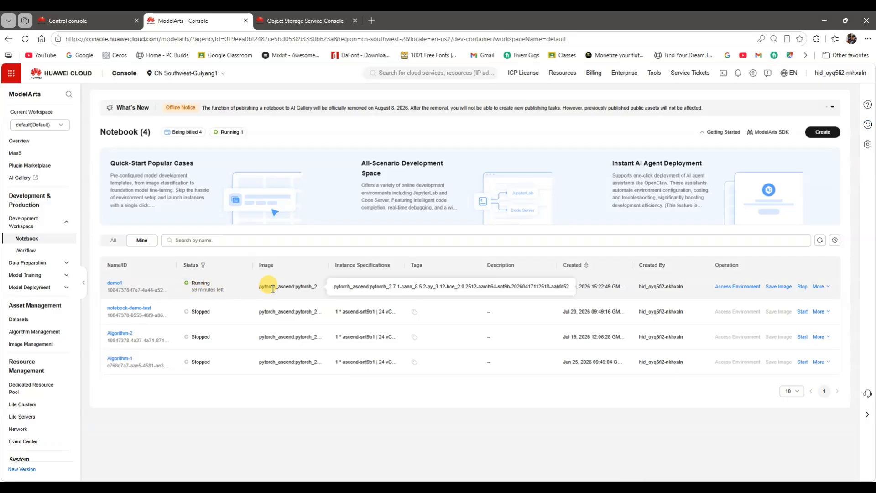
{"action": "left_click", "coordinate": [732, 287]}
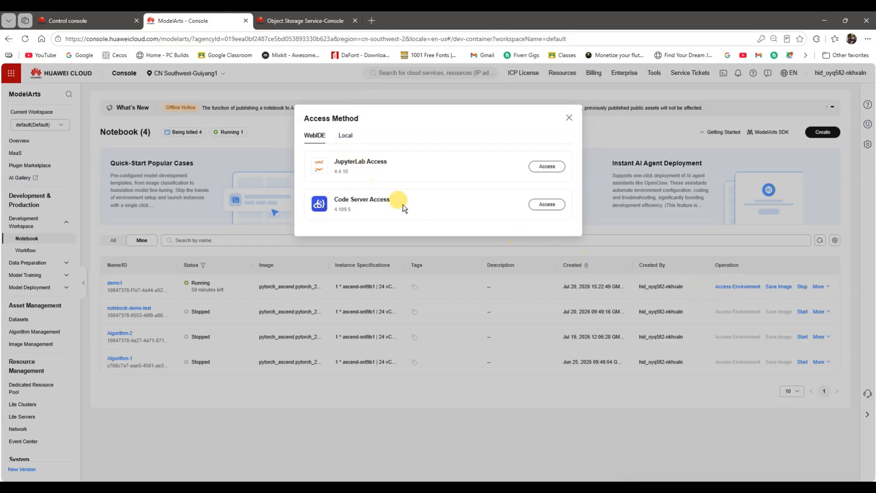
{"action": "left_click", "coordinate": [543, 205]}
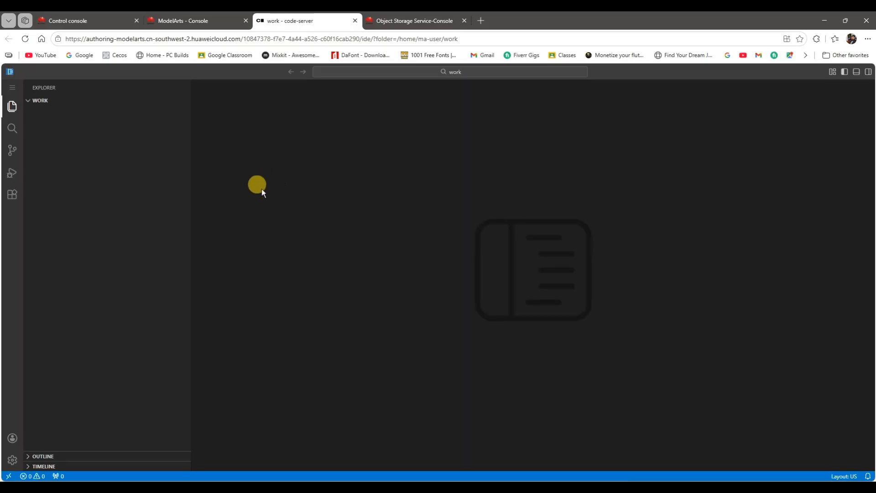
Step: Create a folder named notebook in the work directory
{"action": "right_click", "coordinate": [56, 157]}
{"action": "left_click", "coordinate": [74, 177]}
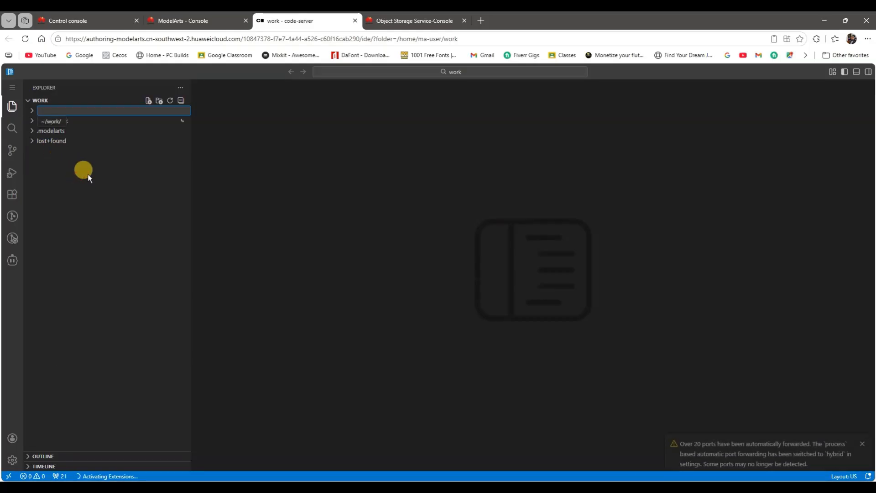
{"action": "type", "text": "notebook"}
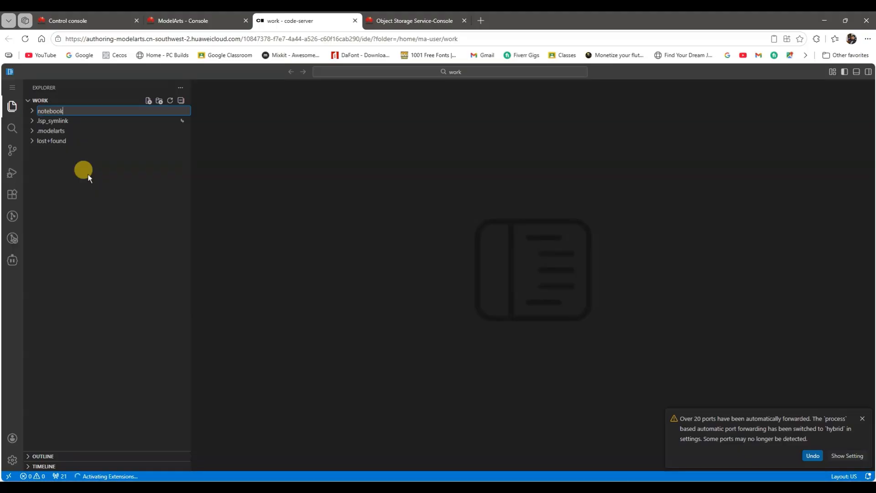
{"action": "key", "text": "Return"}
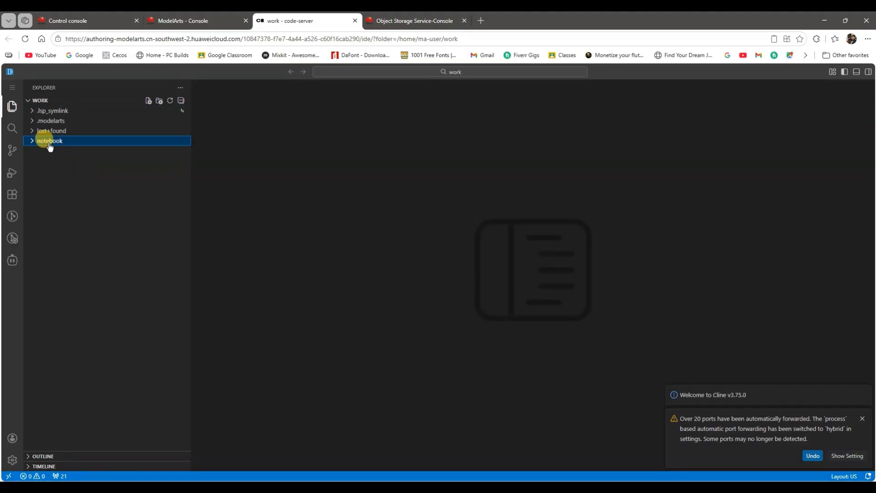
Step: Create a new file named demo.ipynb inside the notebook folder
{"action": "right_click", "coordinate": [49, 144]}
{"action": "left_click", "coordinate": [66, 147]}
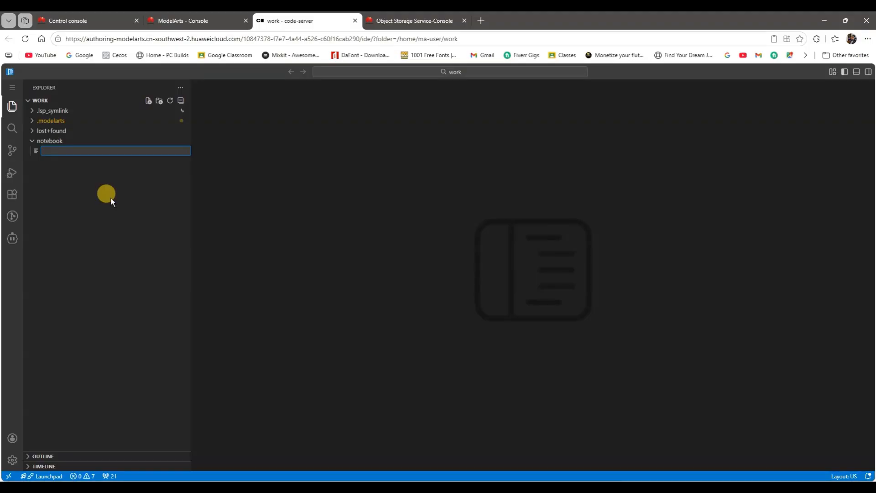
{"action": "type", "text": "demo.ipynb"}
{"action": "key", "text": "Return"}
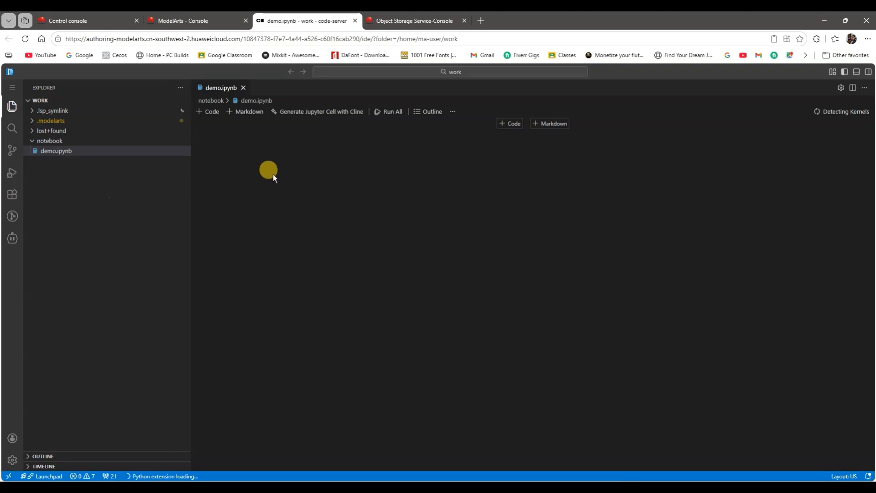
Step: Paste the cell printing "Hello Huawei Cloud ModelArts" and "My ModelArts Notebook is working.", and run it with the python-3.12.0 kernel
{"action": "type", "text": "print(\"Hello Huawei Cloud ModelArts\") print(\"My ModelArts Notebook is working.\")"}
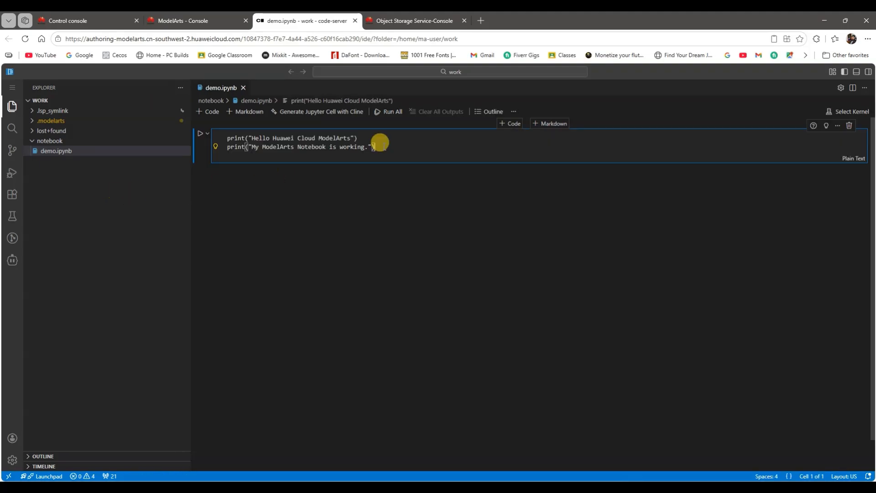
{"action": "left_click", "coordinate": [201, 136]}
{"action": "left_click", "coordinate": [343, 99]}
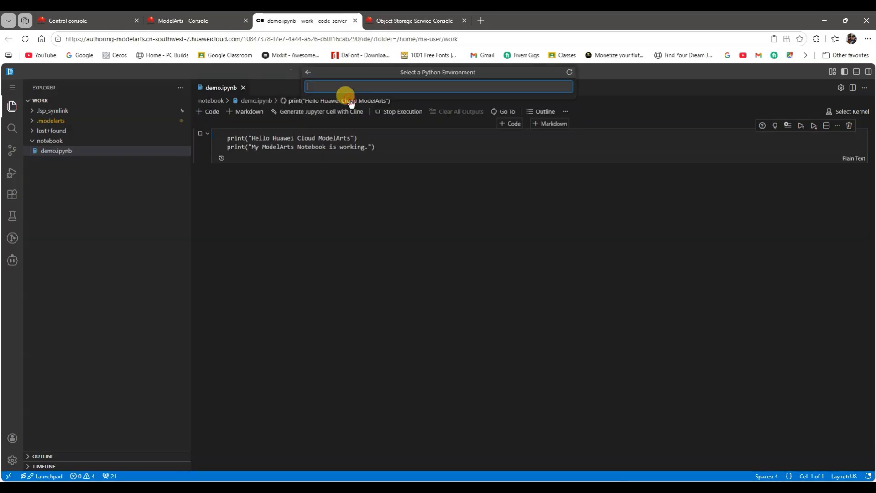
{"action": "left_click", "coordinate": [342, 151]}
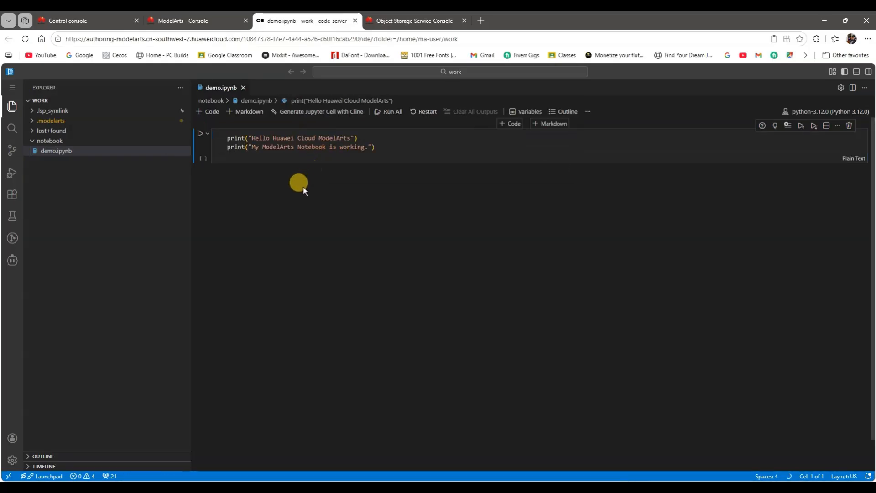
{"action": "left_click", "coordinate": [200, 132]}
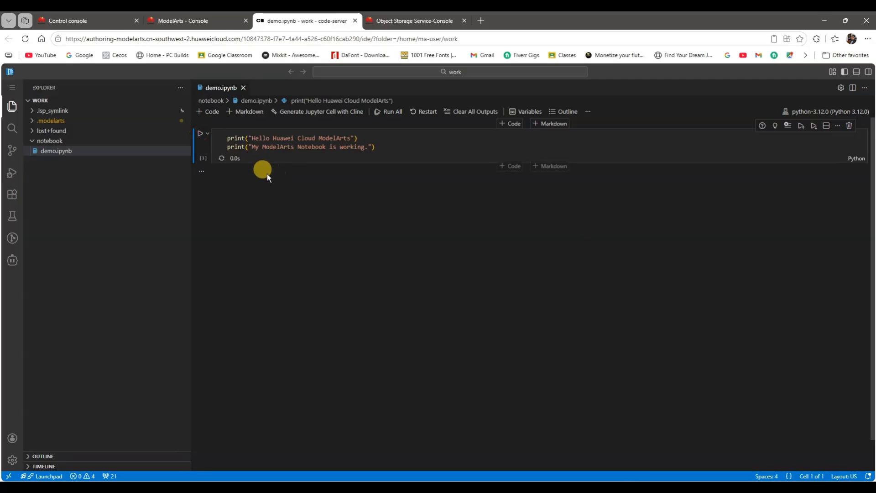
Step: Add a code cell that prints the Python version and platform using sys and platform, and run it
{"action": "left_click", "coordinate": [208, 112]}
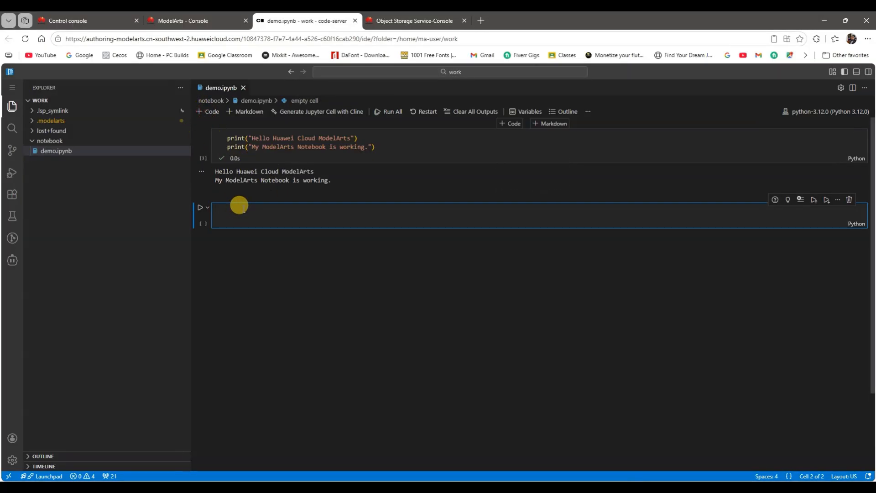
{"action": "type", "text": "import sys import platform  print(\"Python version:\", sys.version) print(\"Platform:\", platform.platform())"}
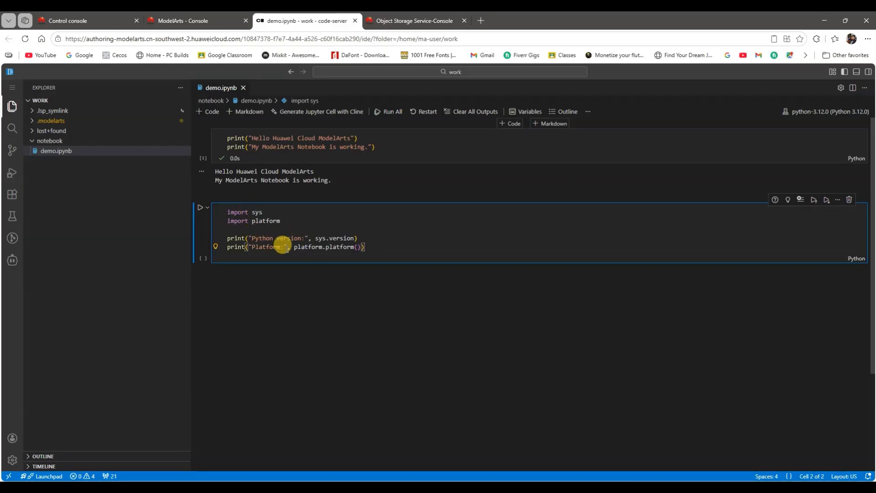
{"action": "left_click", "coordinate": [199, 209]}
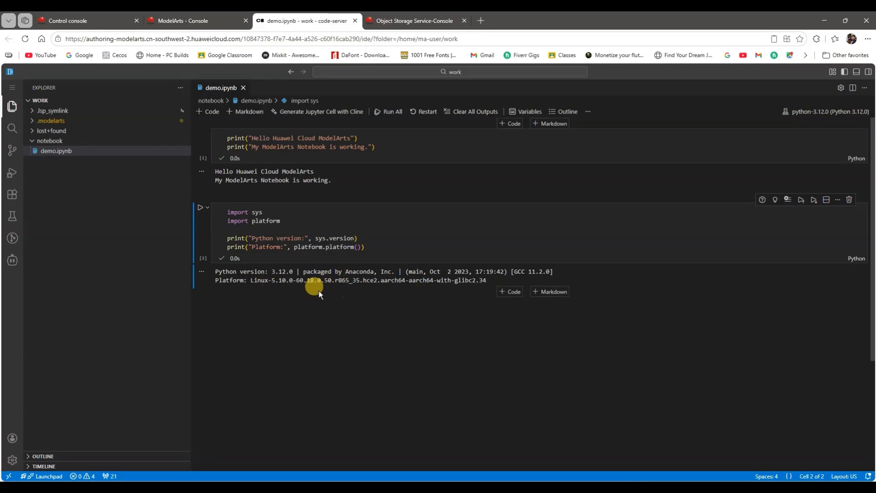
Step: Add and run a code cell that writes the platform, status and task data to modelarts_test.csv in /home/ma-user/work
{"action": "scroll", "coordinate": [329, 281], "scroll_direction": "down", "scroll_amount": 2}
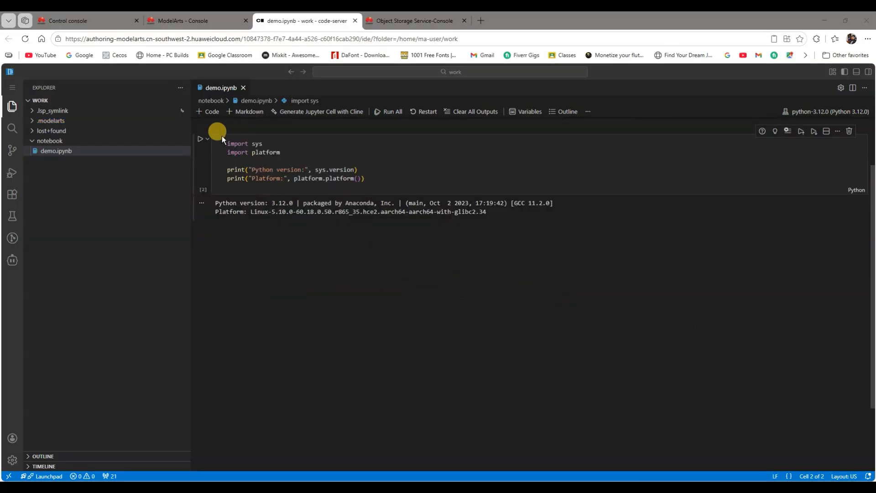
{"action": "left_click", "coordinate": [208, 111]}
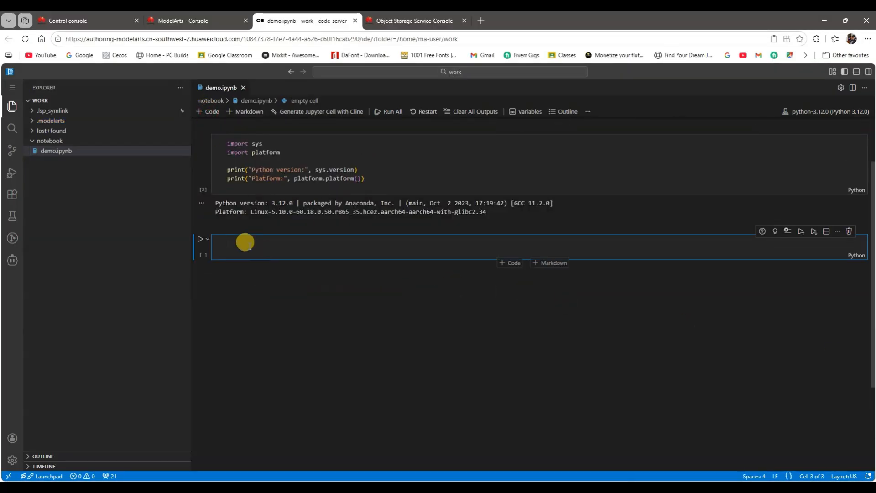
{"action": "type", "text": "import csv import os  work_dir = \"/home/ma-user/work\" file_path = os.path.join(work_dir, \"modelarts_test.csv\")  os.makedirs(work_dir, exist_ok=True)  data = [     [\"platform\", \"status\", \"task\"],     [\"Huawei Cloud ModelArts\", \"Notebook working\", \"Setup test\"] ]  with open(file_path, mode=\"w\", newline=\"\", encoding=\"utf-8\") as file:     writer = csv.writer(file)     writer.writerows(data)  print(\"CSV file created successfully.\") print(\"File path:\", file_path)"}
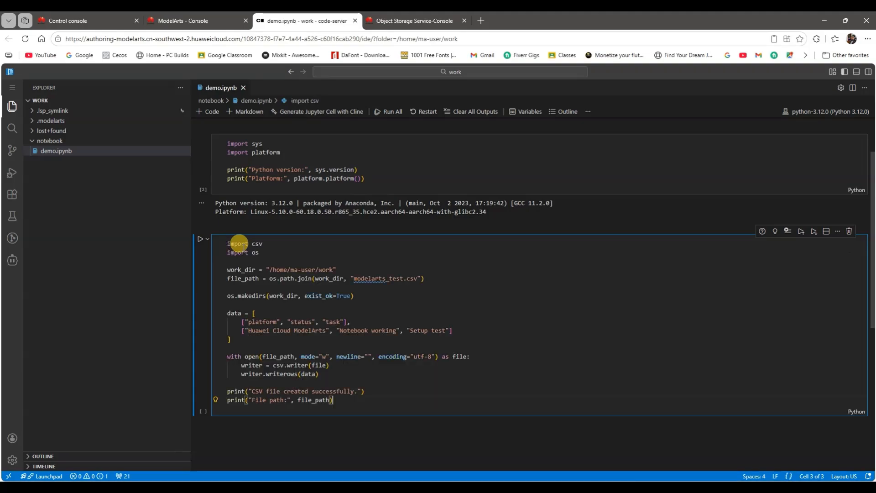
{"action": "scroll", "coordinate": [321, 294], "scroll_direction": "down", "scroll_amount": 2}
{"action": "scroll", "coordinate": [321, 298], "scroll_direction": "down", "scroll_amount": 1}
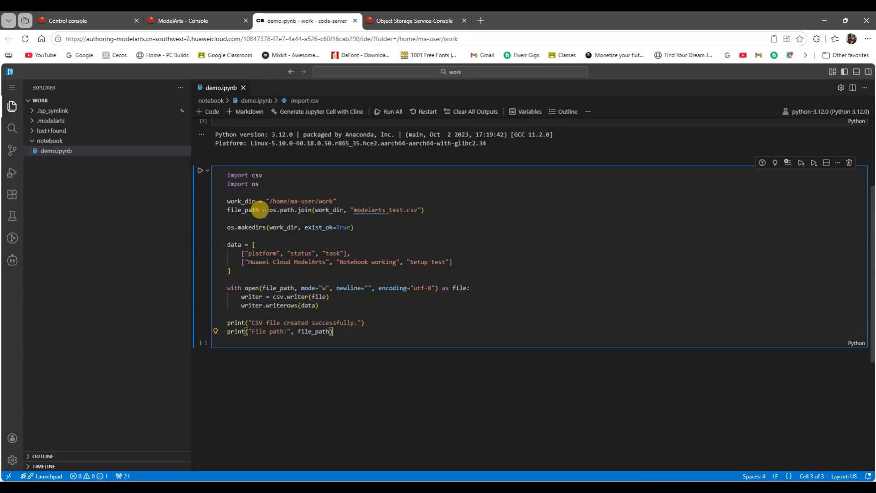
{"action": "left_click_drag", "start_coordinate": [265, 200], "coordinate": [337, 201]}
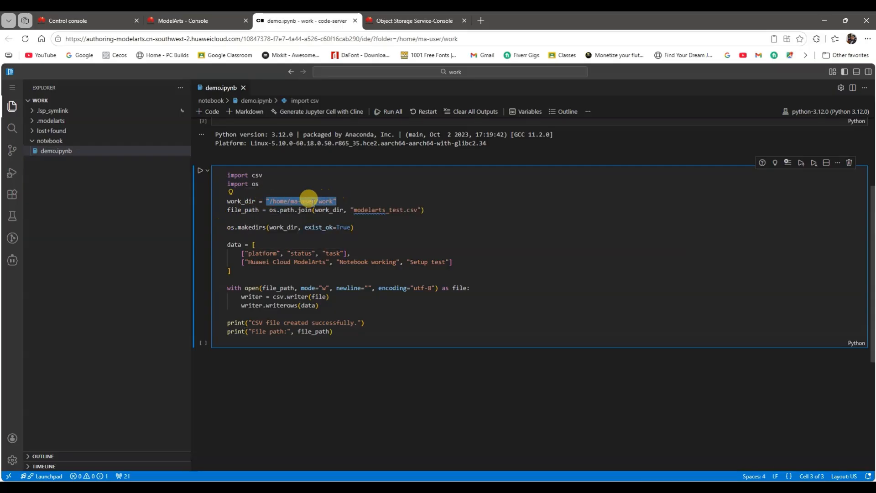
{"action": "left_click", "coordinate": [307, 218]}
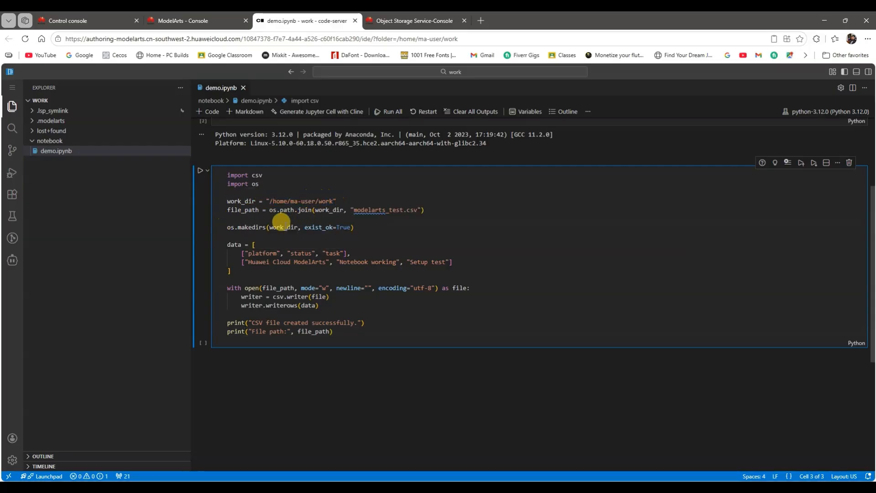
{"action": "left_click_drag", "start_coordinate": [244, 253], "coordinate": [340, 252]}
{"action": "left_click", "coordinate": [324, 253]}
{"action": "left_click", "coordinate": [272, 271]}
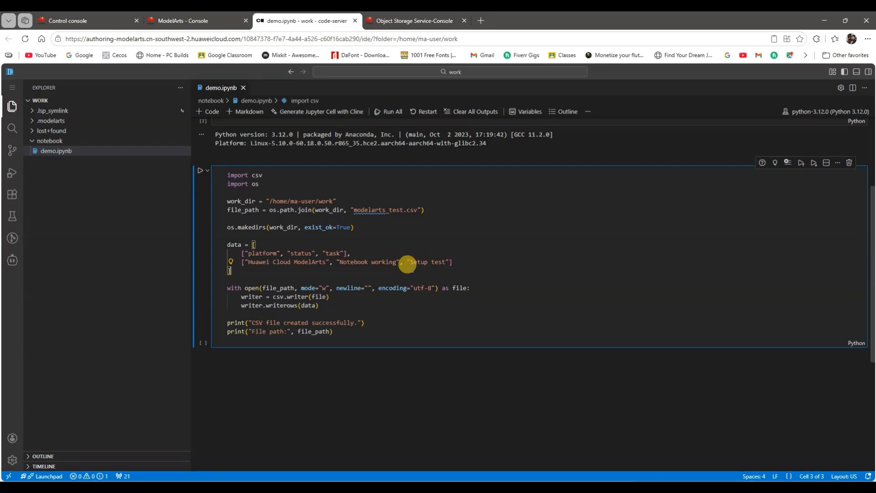
{"action": "left_click", "coordinate": [200, 171]}
{"action": "scroll", "coordinate": [338, 279], "scroll_direction": "down", "scroll_amount": 2}
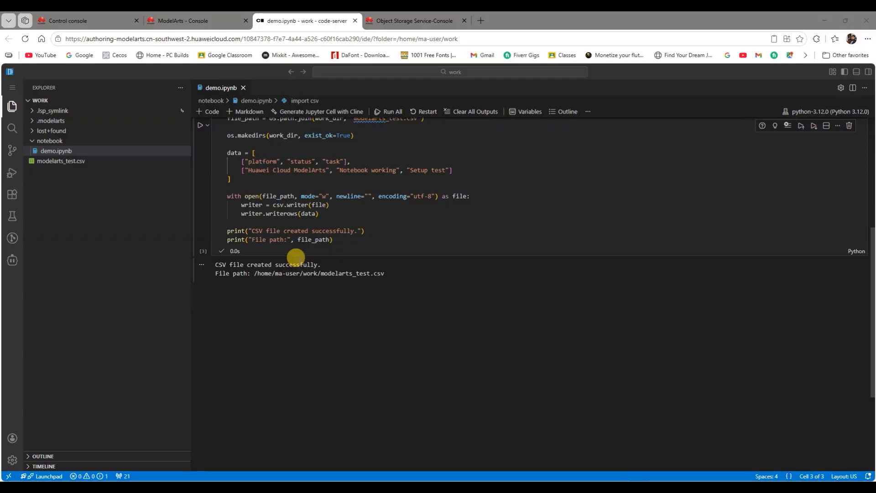
Step: Add a code cell that opens /home/ma-user/work/modelarts_test.csv in read mode and prints its contents, and run it
{"action": "left_click", "coordinate": [208, 112]}
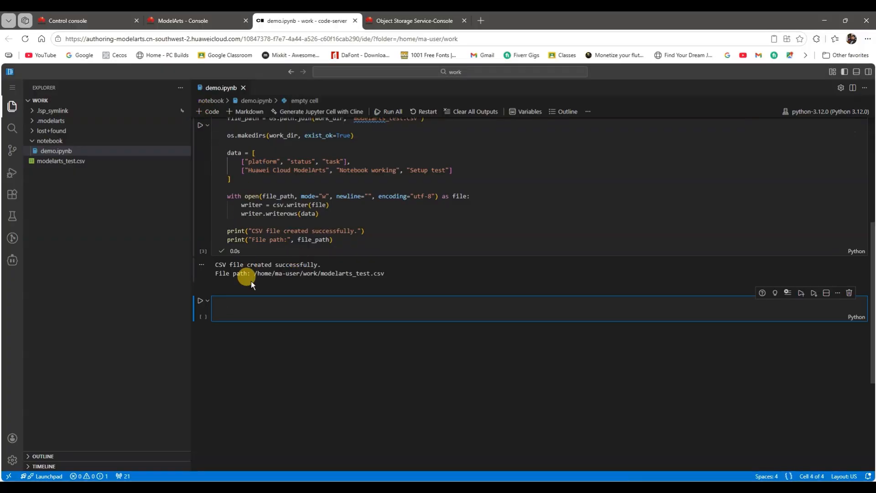
{"action": "type", "text": "file_path = \"/home/ma-user/work/modelarts_test.csv\"  with open(file_path, mode=\"r\", encoding=\"utf-8\") as file:     print(file.read())"}
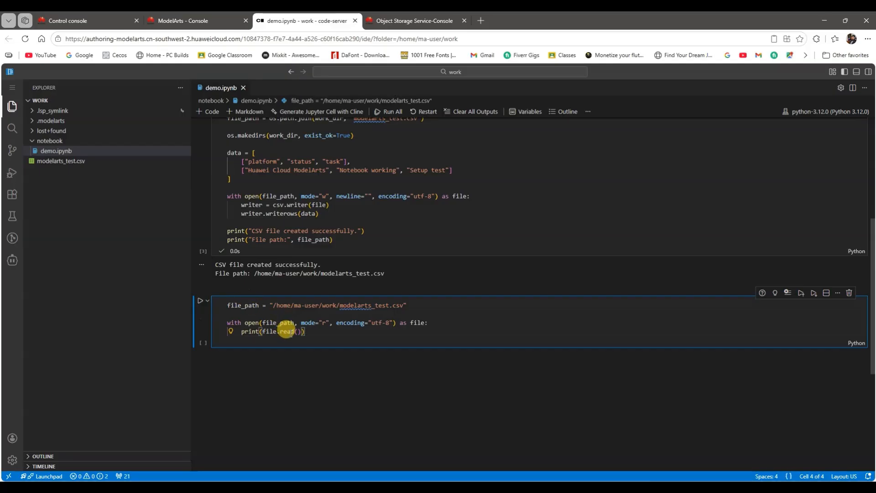
{"action": "left_click", "coordinate": [200, 301]}
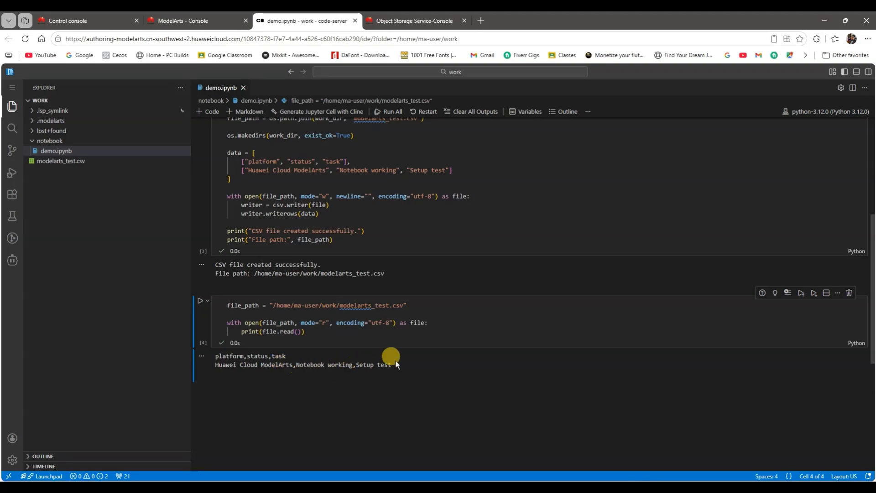
Step: Add a code cell that uploads modelarts_test.csv to OBS through a ModelArts Session and prints the destination
{"action": "scroll", "coordinate": [358, 264], "scroll_direction": "down", "scroll_amount": 3}
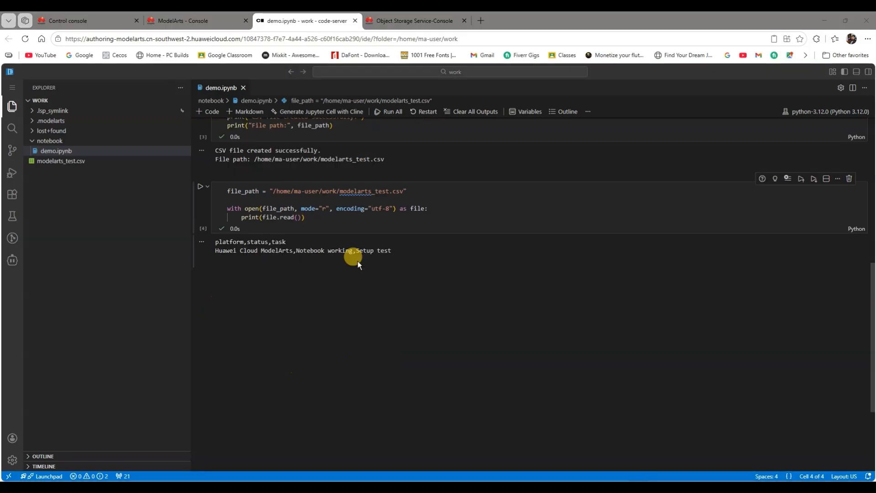
{"action": "left_click", "coordinate": [213, 112]}
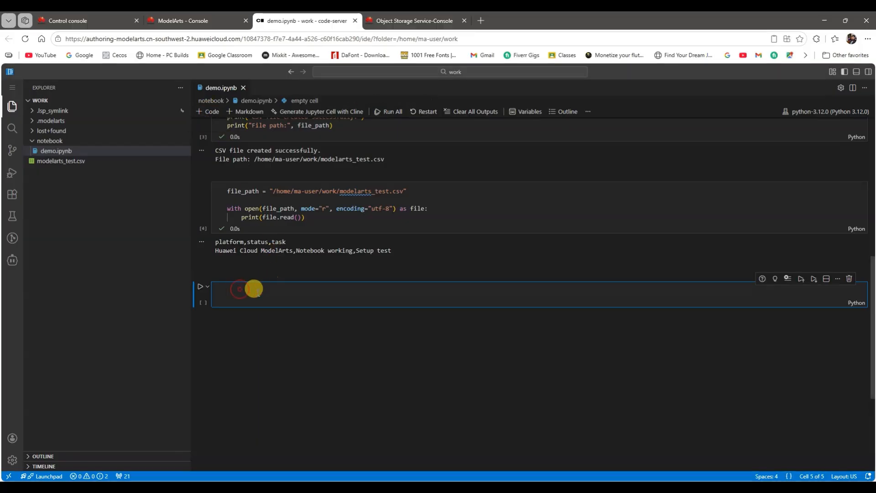
{"action": "type", "text": "from modelarts.session import Session  local_file = \"/home/ma-user/work/modelarts_test.csv\" obs_destination = \"obs://modelarts-demo-naseeb-2026/notebook-demo/\"  session = Session()  session.obs.upload_file(     src_local_file=local_file,     dst_obs_dir=obs_destination )  print(\"File uploaded to OBS successfully.\") print(\"Destination:\", obs_destination)"}
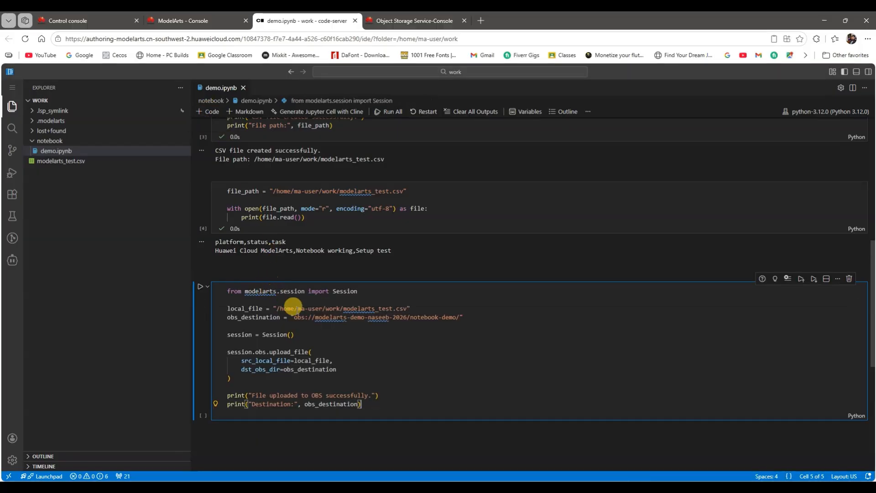
Step: Copy the bucket path obs://notebook-demo-test1/notebook-demo from the Notepad note and use it as the obs_destination path in the upload cell
{"action": "mouse_move", "coordinate": [470, 476]}
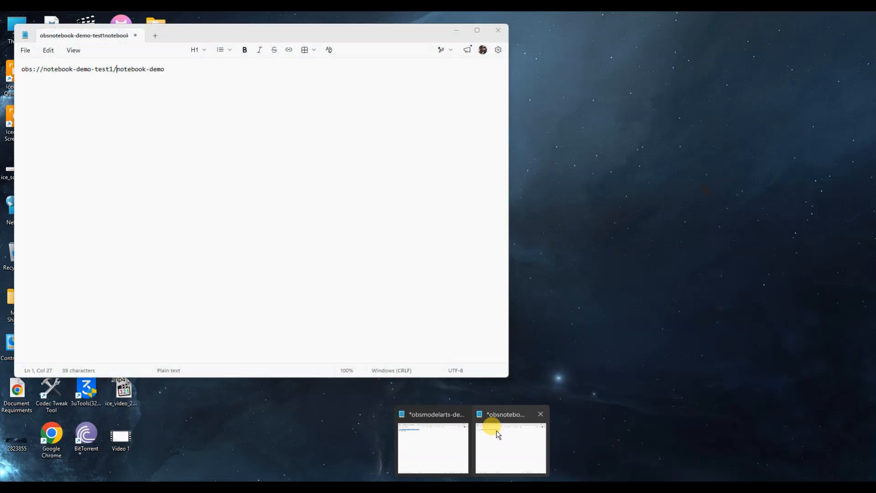
{"action": "left_click", "coordinate": [492, 417]}
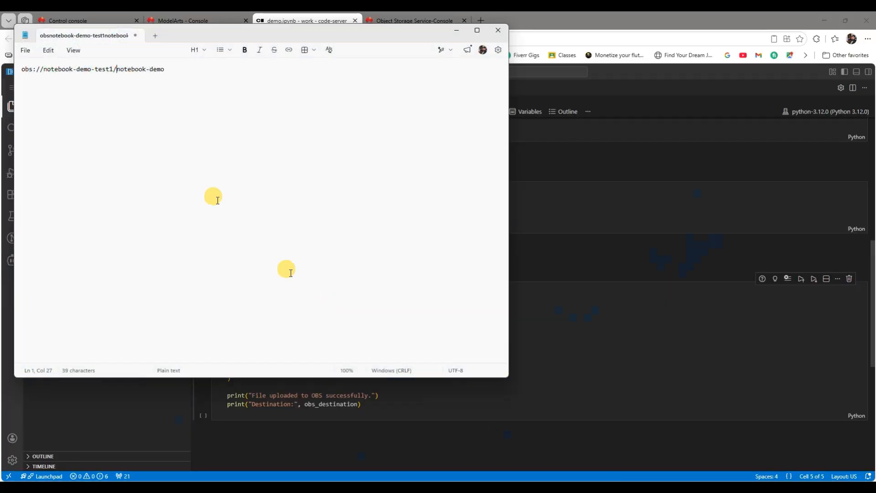
{"action": "left_click_drag", "start_coordinate": [165, 69], "coordinate": [18, 68]}
{"action": "key", "text": "ctrl+c"}
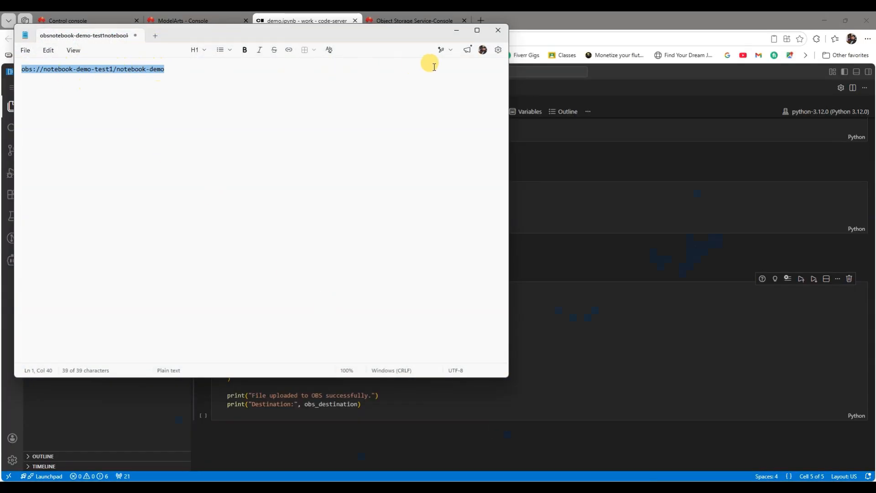
{"action": "left_click", "coordinate": [455, 32]}
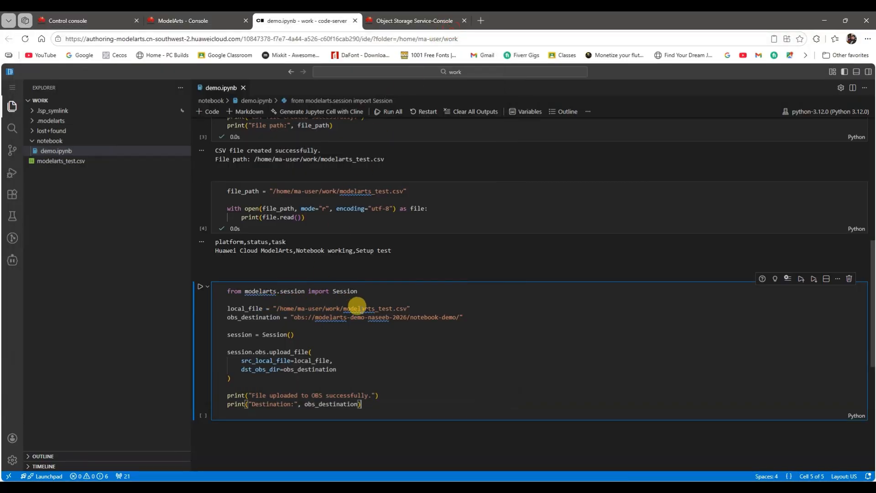
{"action": "left_click_drag", "start_coordinate": [291, 314], "coordinate": [456, 317]}
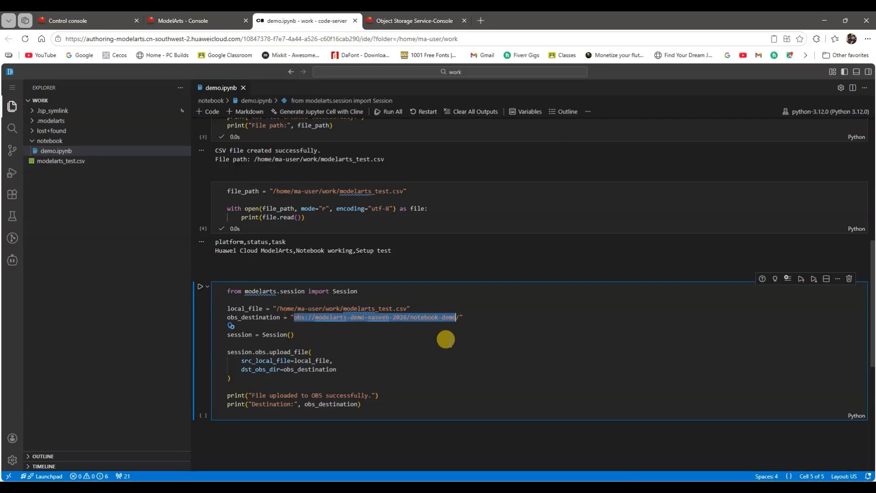
{"action": "key", "text": "ctrl+v"}
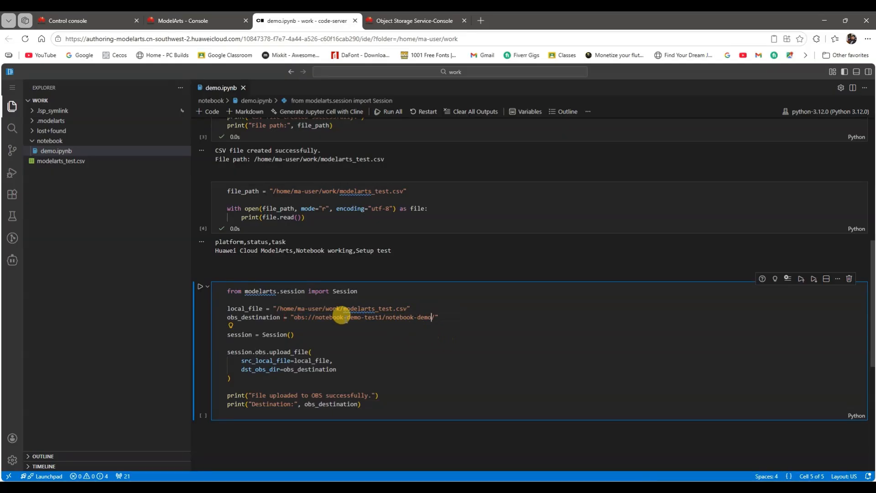
Step: Run the OBS upload cell and view its output
{"action": "scroll", "coordinate": [385, 325], "scroll_direction": "down", "scroll_amount": 2}
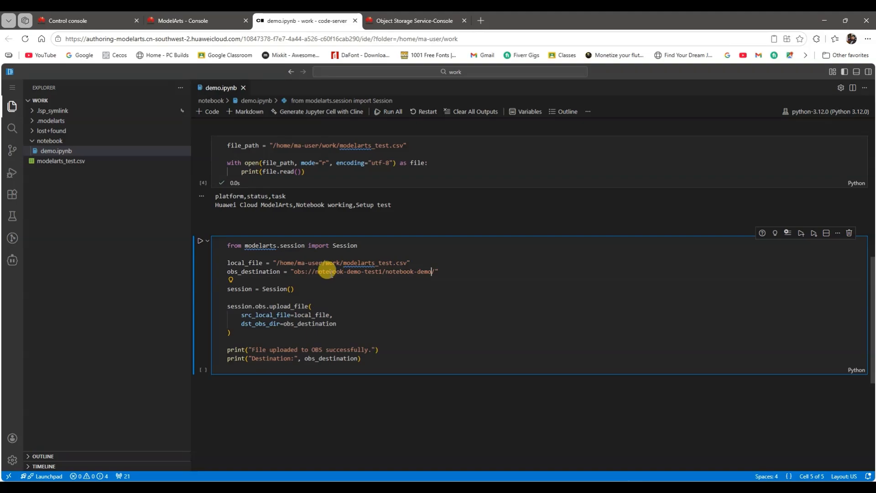
{"action": "left_click", "coordinate": [200, 241]}
{"action": "scroll", "coordinate": [343, 300], "scroll_direction": "down", "scroll_amount": 1}
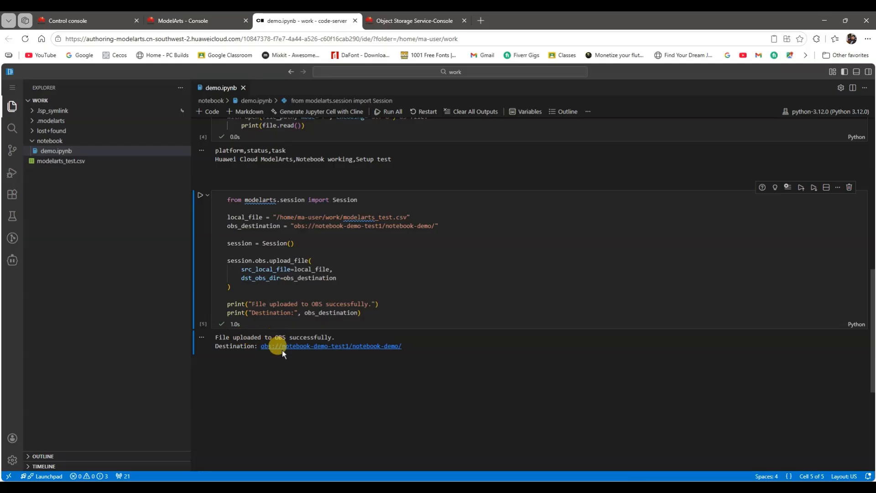
{"action": "scroll", "coordinate": [283, 350], "scroll_direction": "down", "scroll_amount": 1}
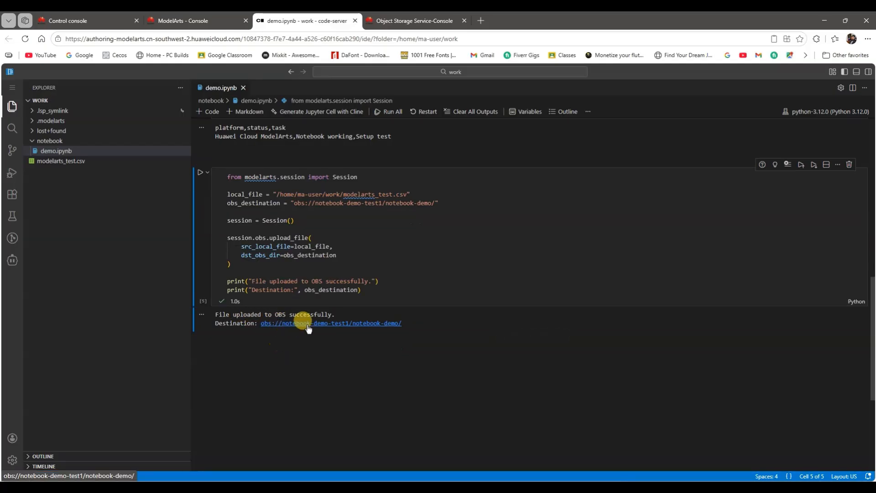
Step: Switch to the Object Storage Service console and open the notebook-demo folder of the notebook-demo-test1 bucket to check for the uploaded CSV
{"action": "scroll", "coordinate": [319, 329], "scroll_direction": "down", "scroll_amount": 1}
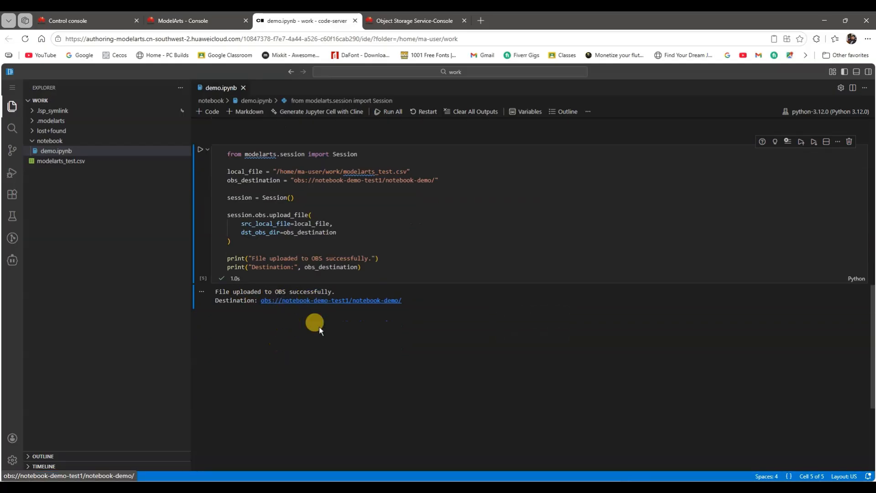
{"action": "left_click", "coordinate": [394, 21]}
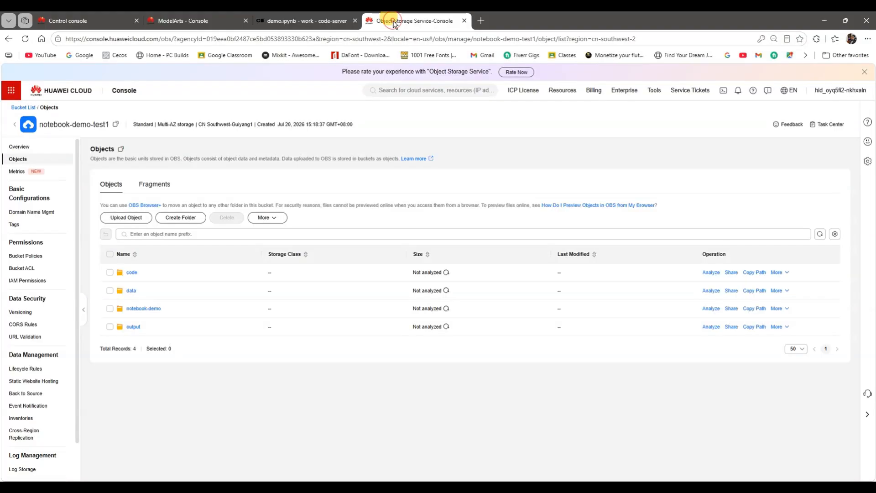
{"action": "left_click", "coordinate": [142, 308]}
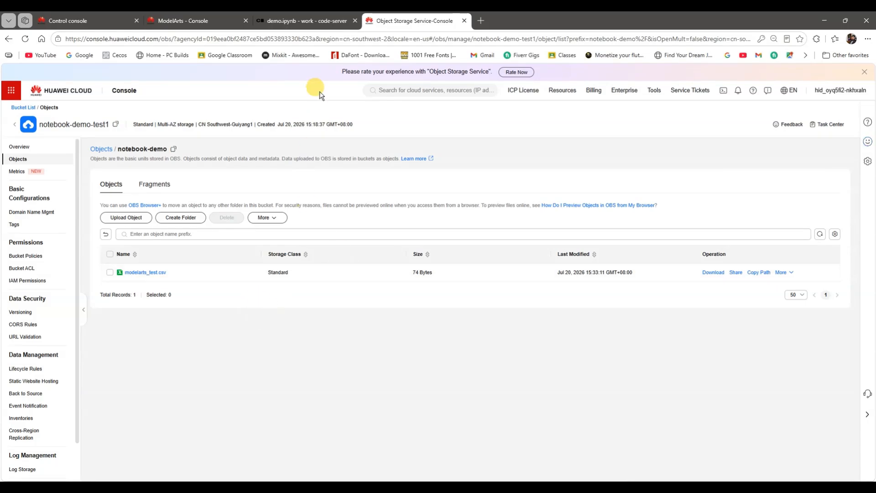
Step: Return to the ModelArts console and stop the running demo1 notebook instance, confirming the stop request
{"action": "left_click", "coordinate": [299, 24]}
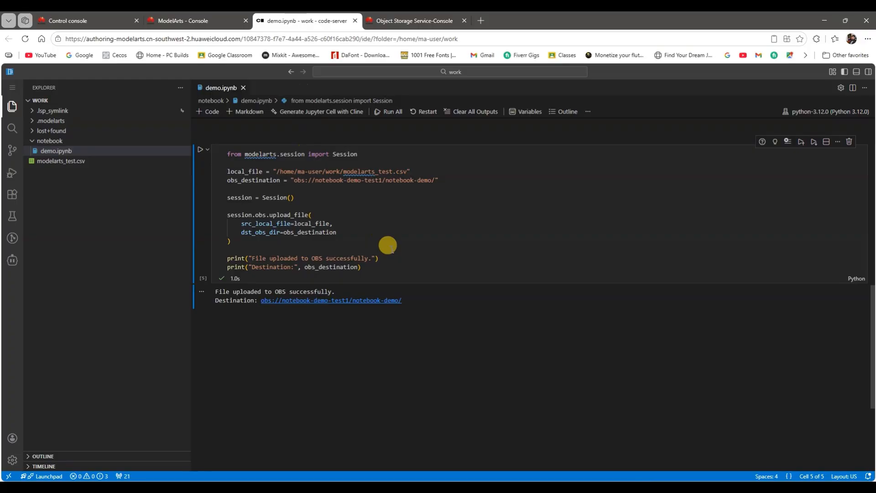
{"action": "left_click", "coordinate": [195, 20]}
{"action": "left_click", "coordinate": [183, 73]}
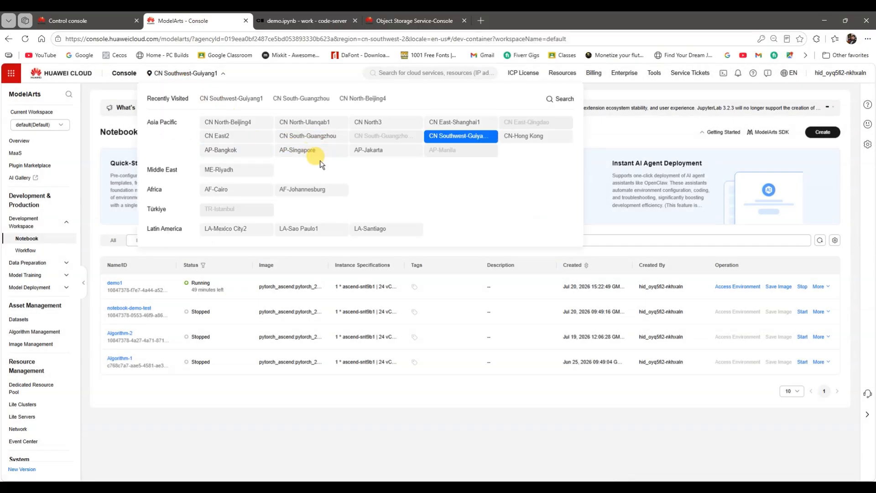
{"action": "left_click", "coordinate": [313, 423]}
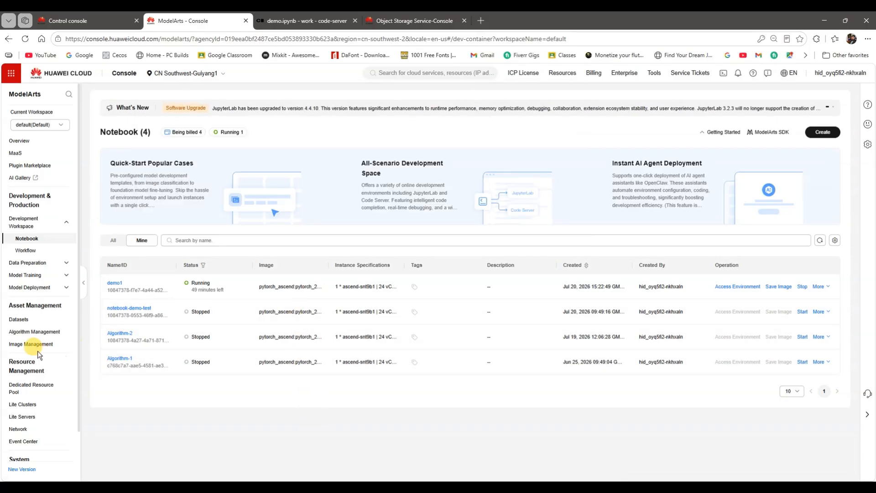
{"action": "scroll", "coordinate": [16, 410], "scroll_direction": "down", "scroll_amount": 1}
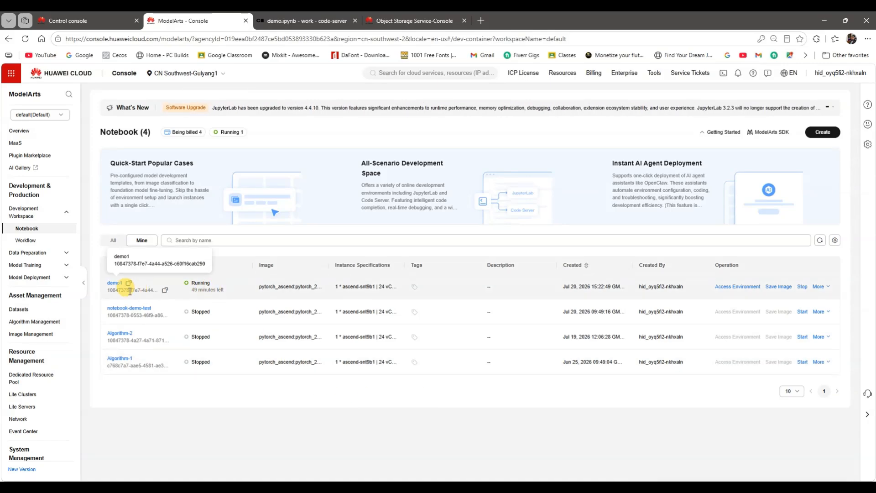
{"action": "mouse_move", "coordinate": [196, 284]}
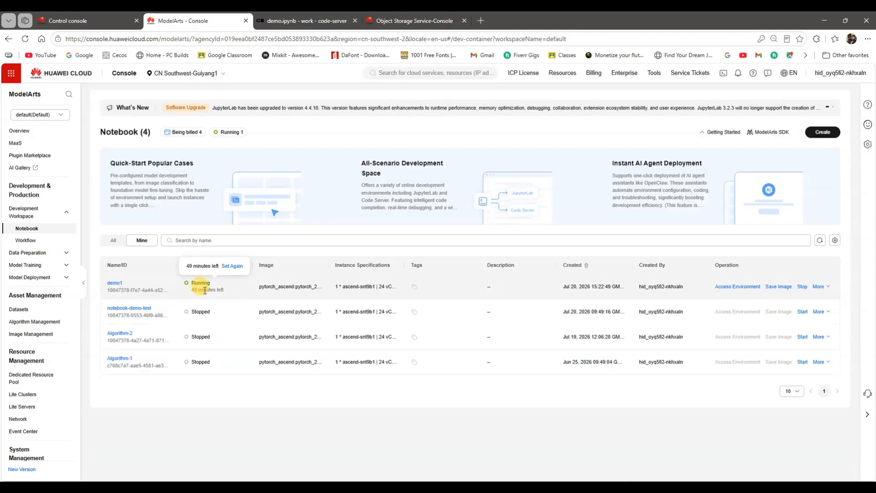
{"action": "left_click", "coordinate": [801, 286]}
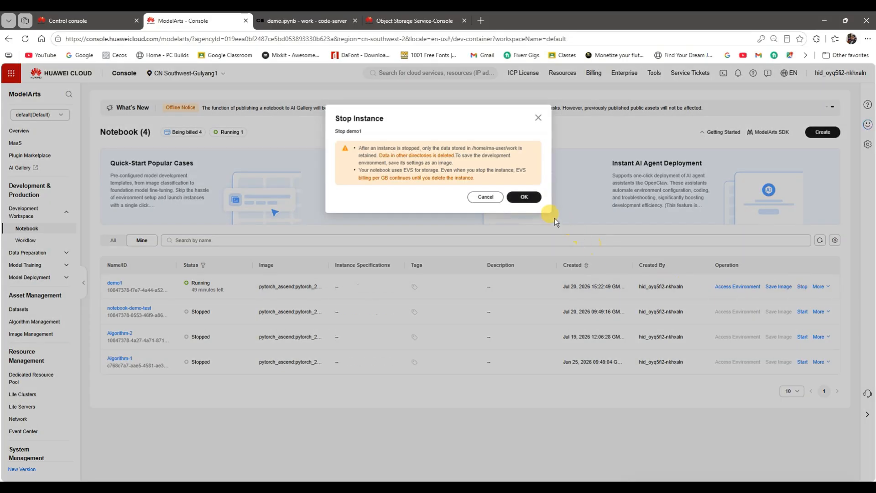
{"action": "left_click", "coordinate": [523, 196]}
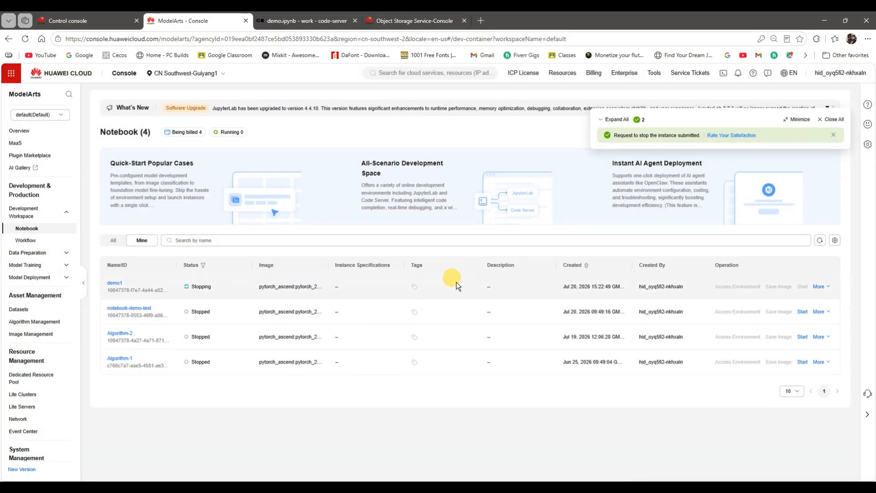